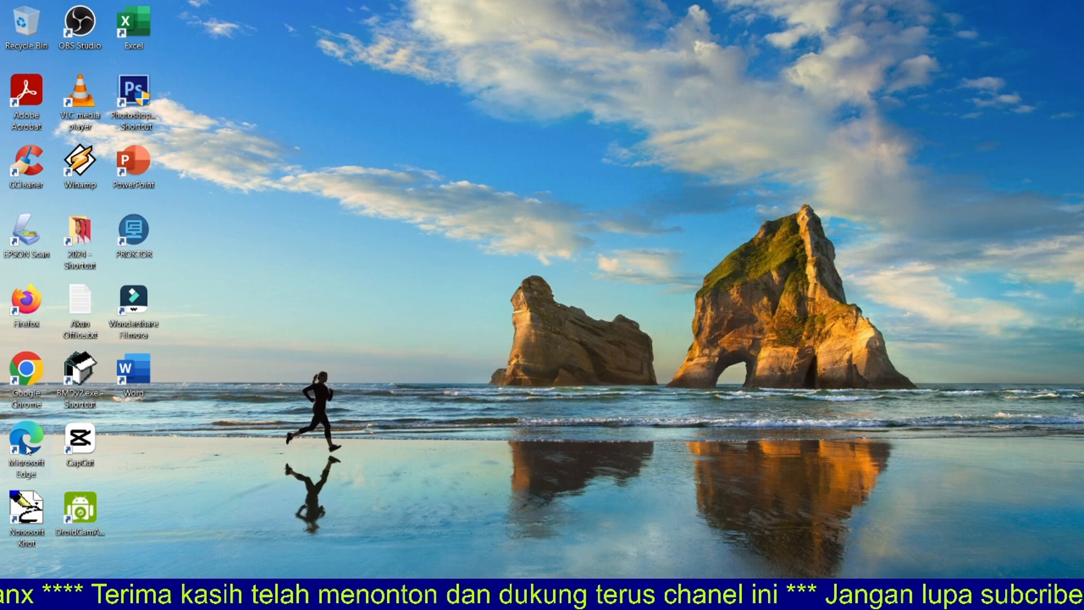
Step: Open Microsoft Edge, search for "bing image creator" and open the Image Creator from Microsoft Bing result
click(27, 450)
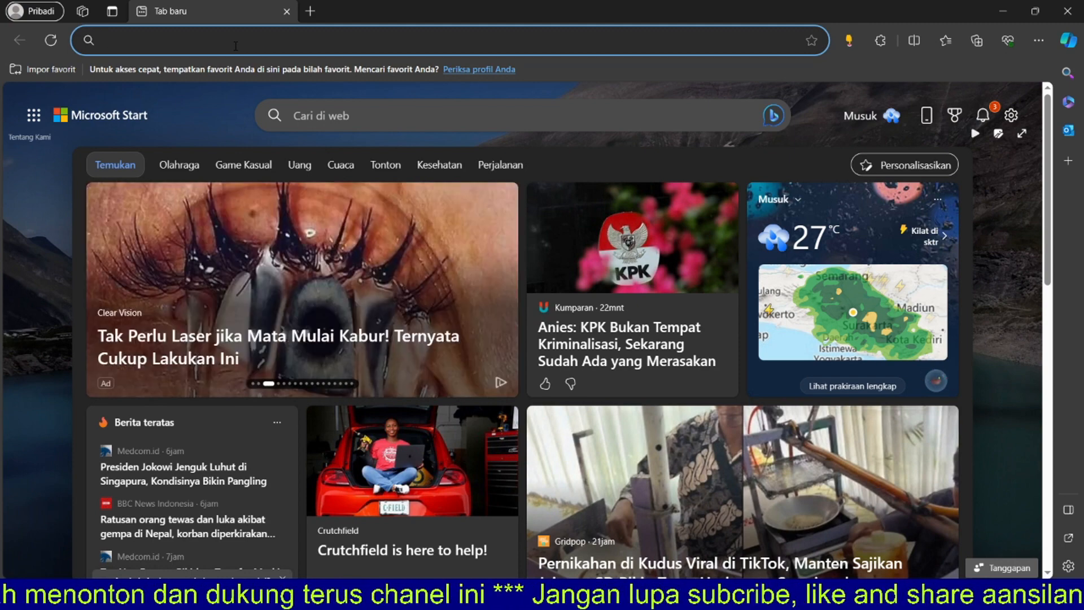
text(b)
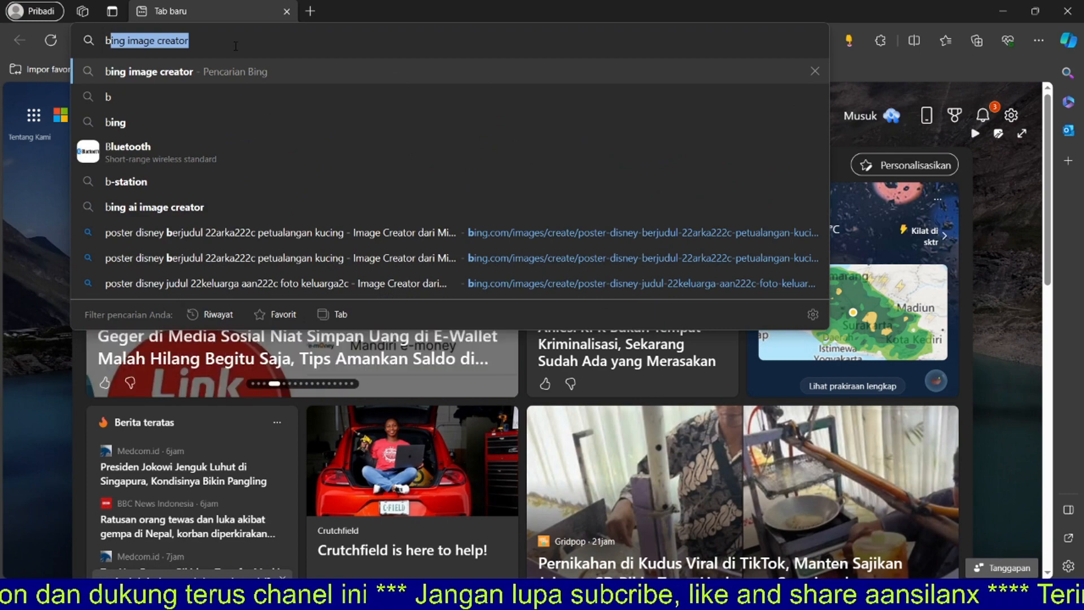
key(Return)
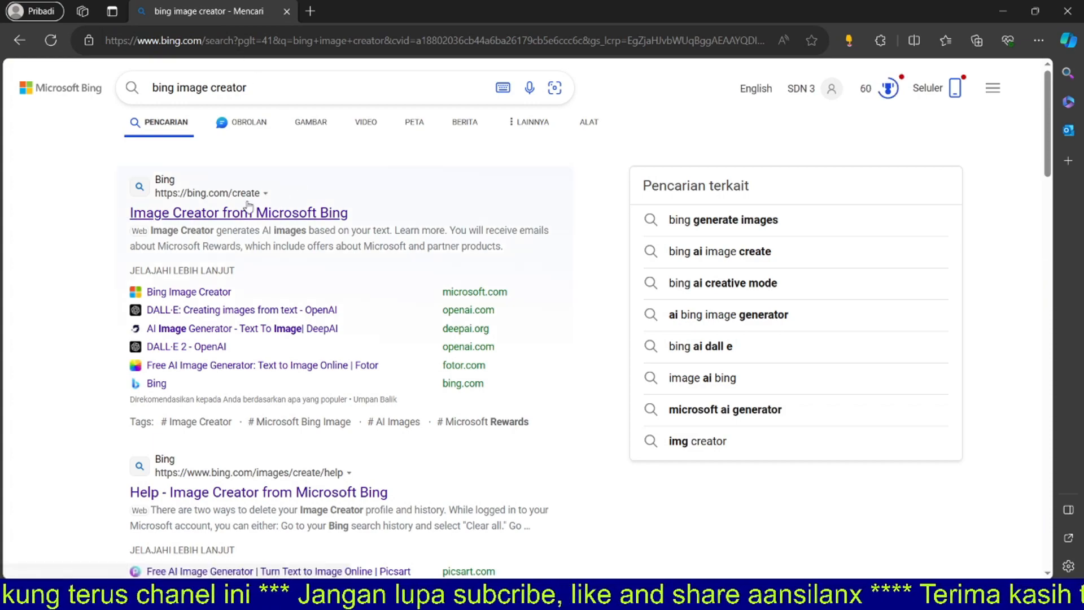
click(206, 213)
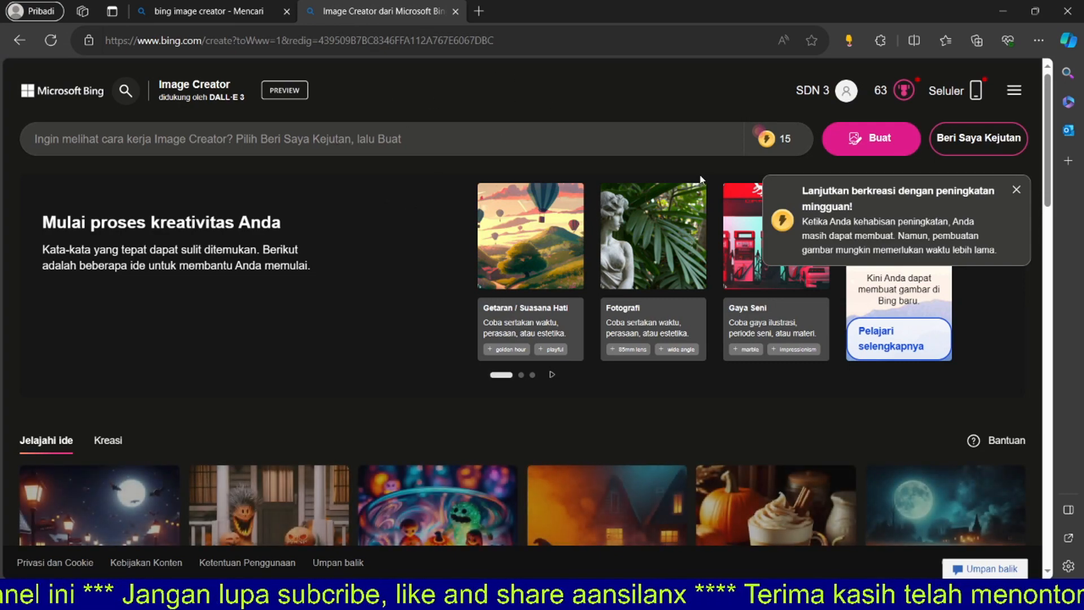
Step: Sign out of the Microsoft account, then sign back in to Image Creator with the account's e-mail and password
click(826, 99)
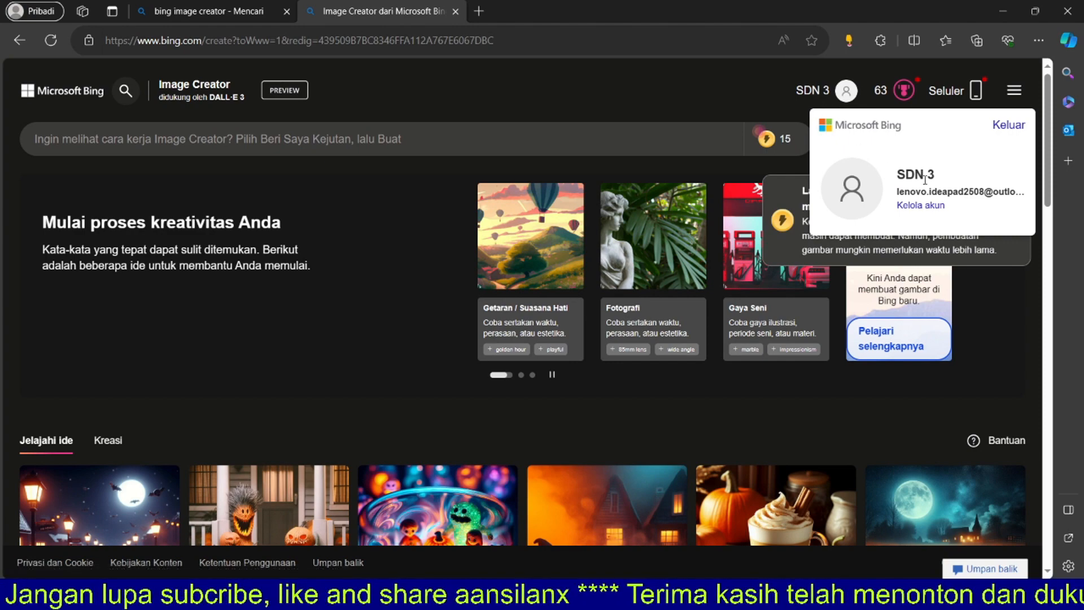
click(1010, 125)
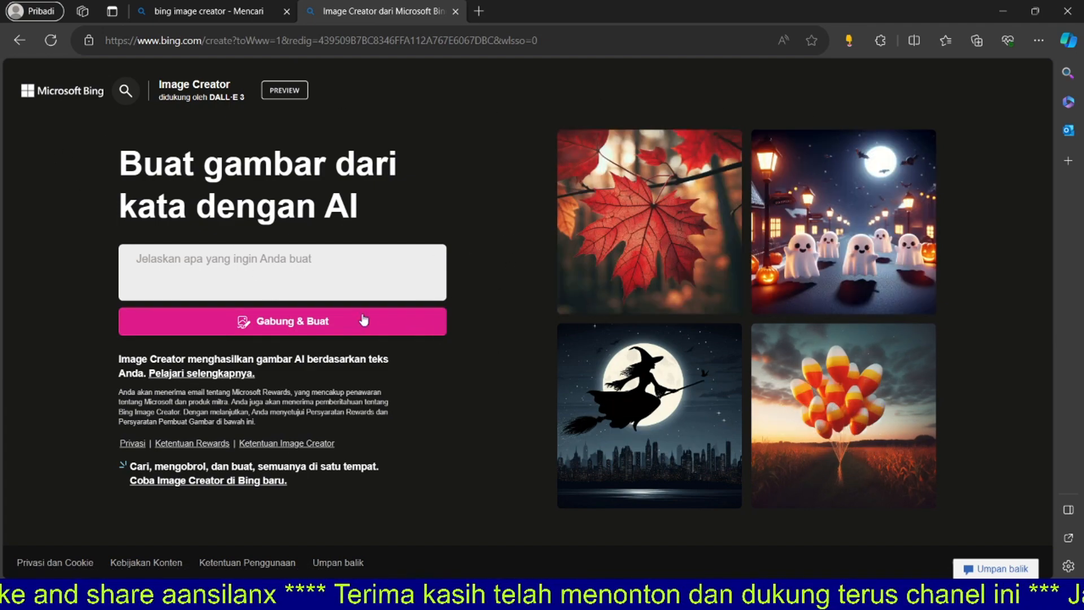
click(276, 325)
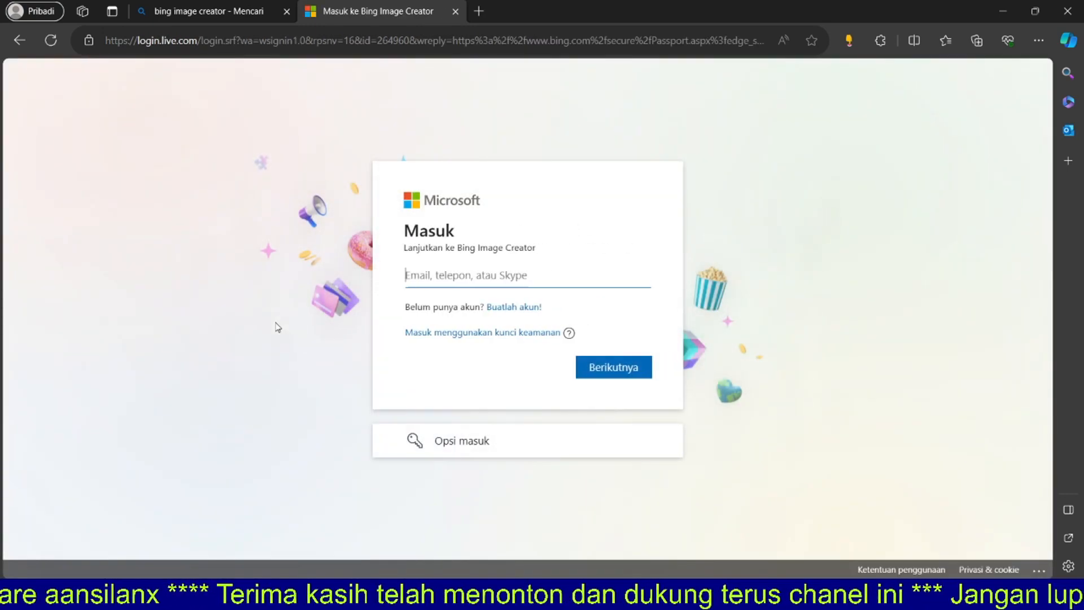
click(615, 372)
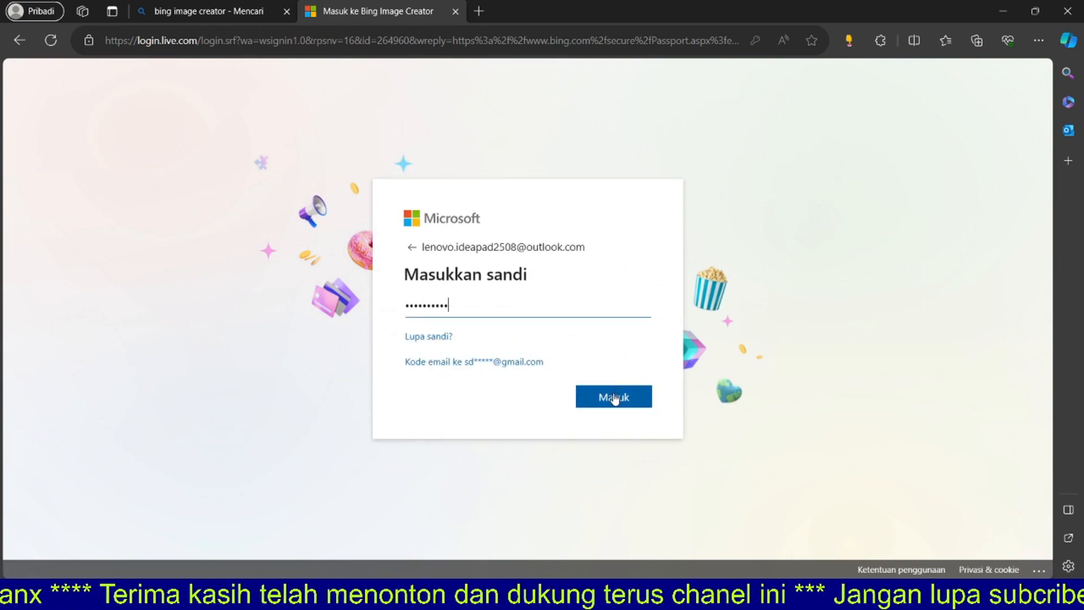
click(615, 398)
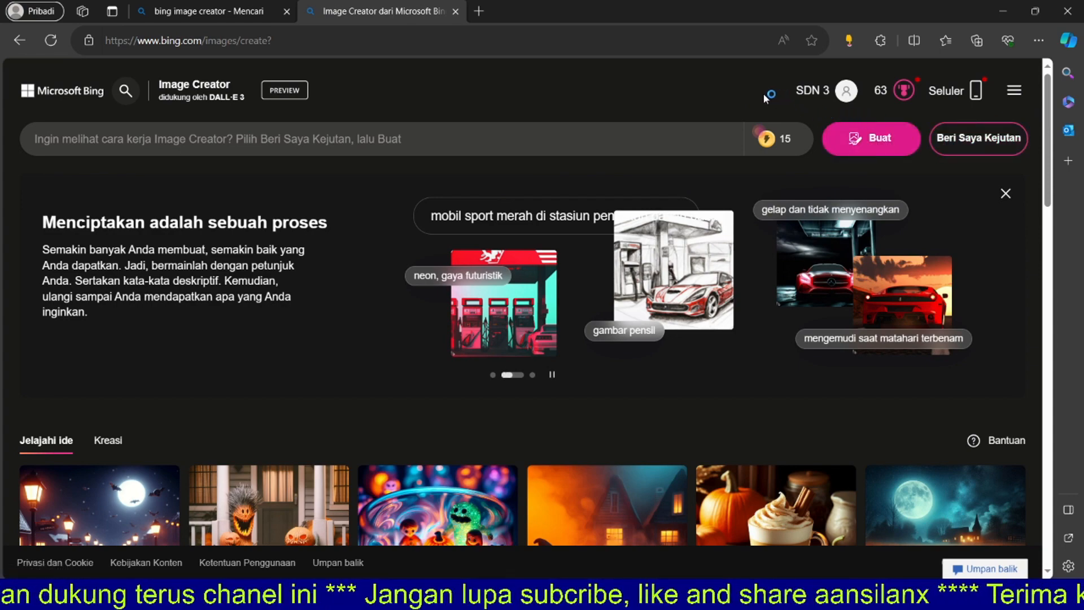
Step: Change the Bing display language to English (Inggris) in the language settings
click(1014, 97)
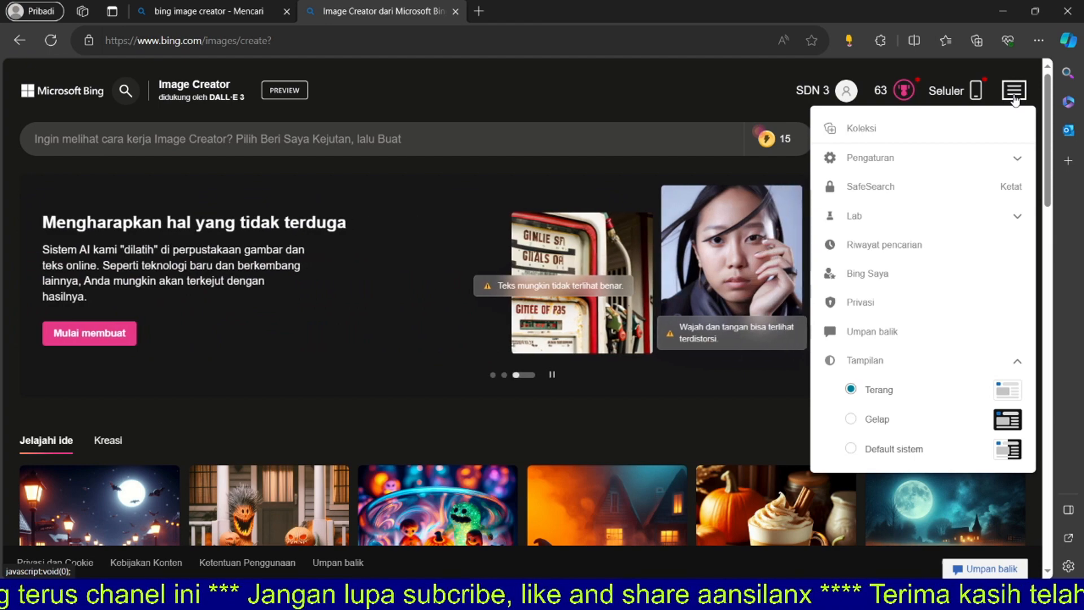
click(633, 80)
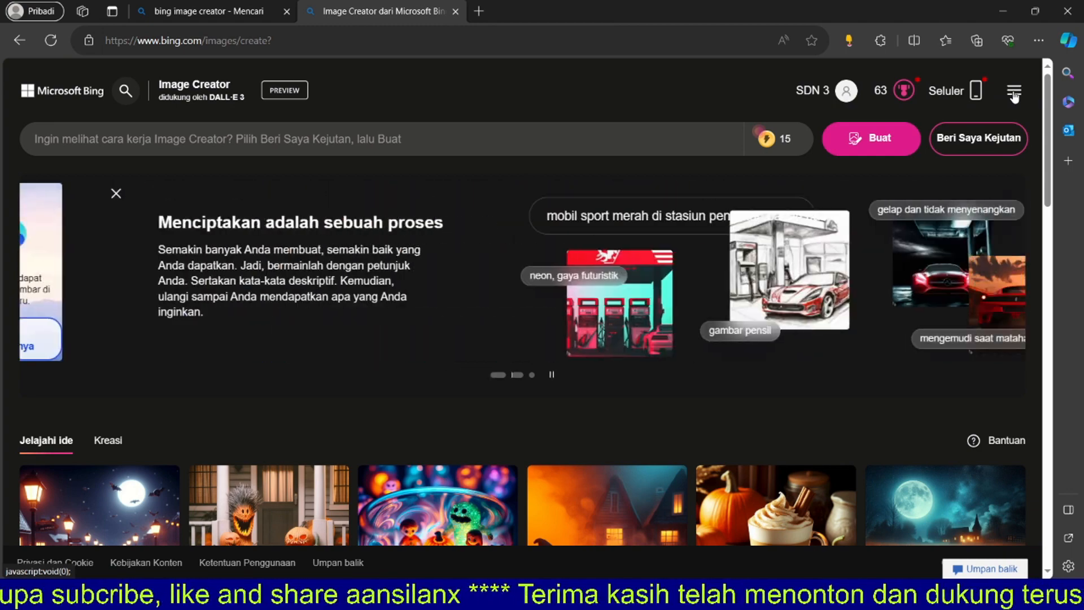
click(1015, 92)
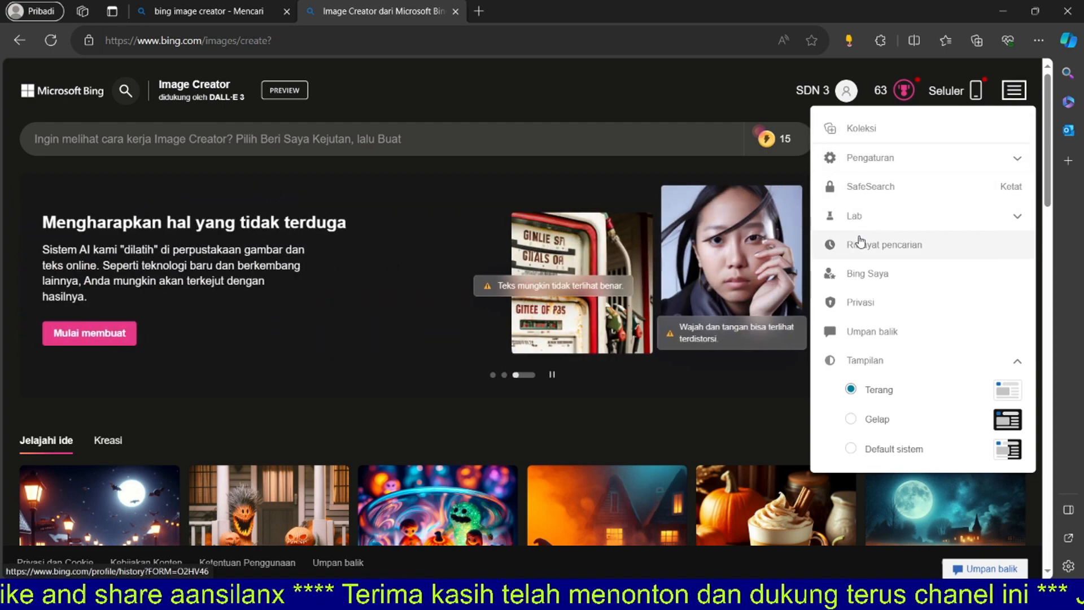
click(856, 163)
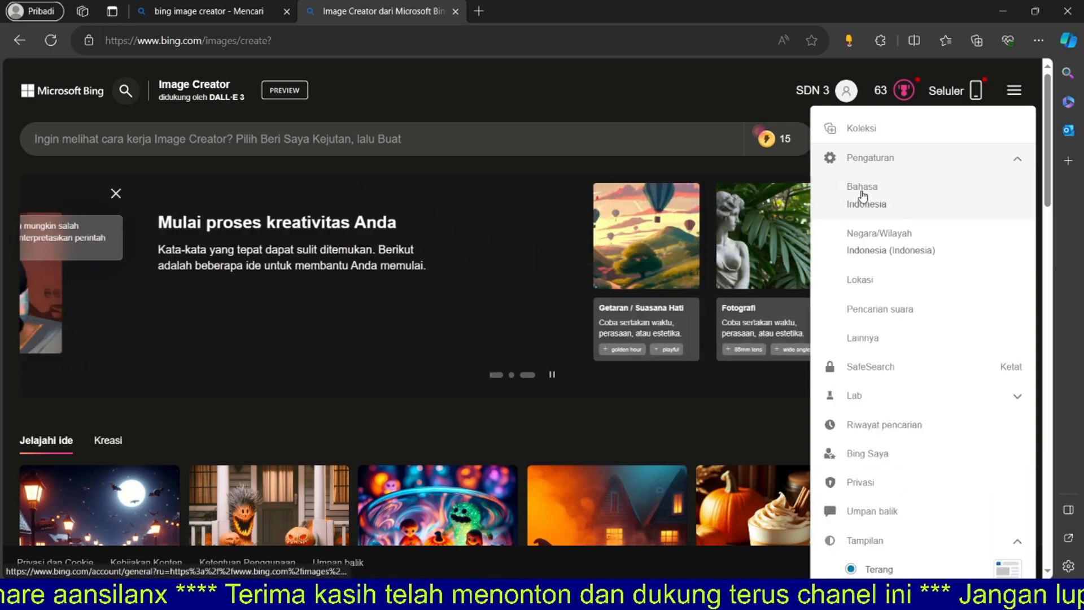
click(863, 193)
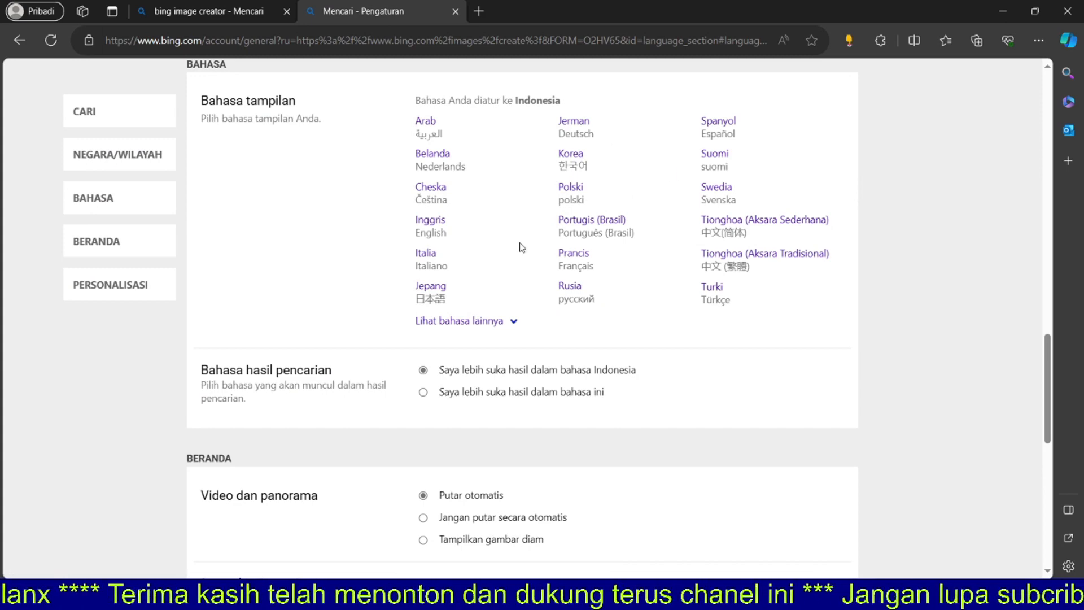
click(503, 329)
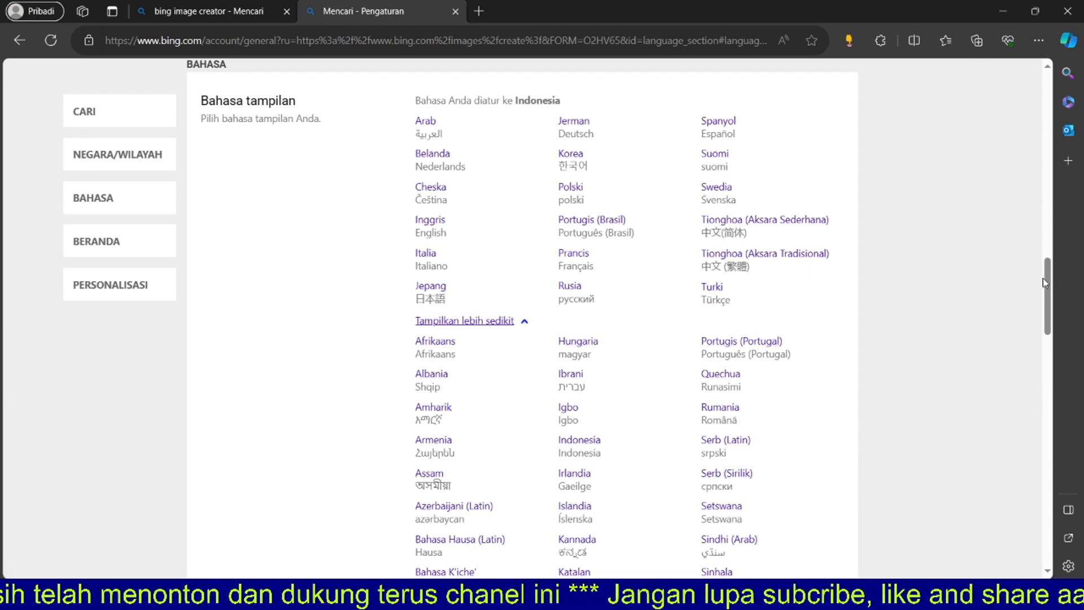
click(432, 222)
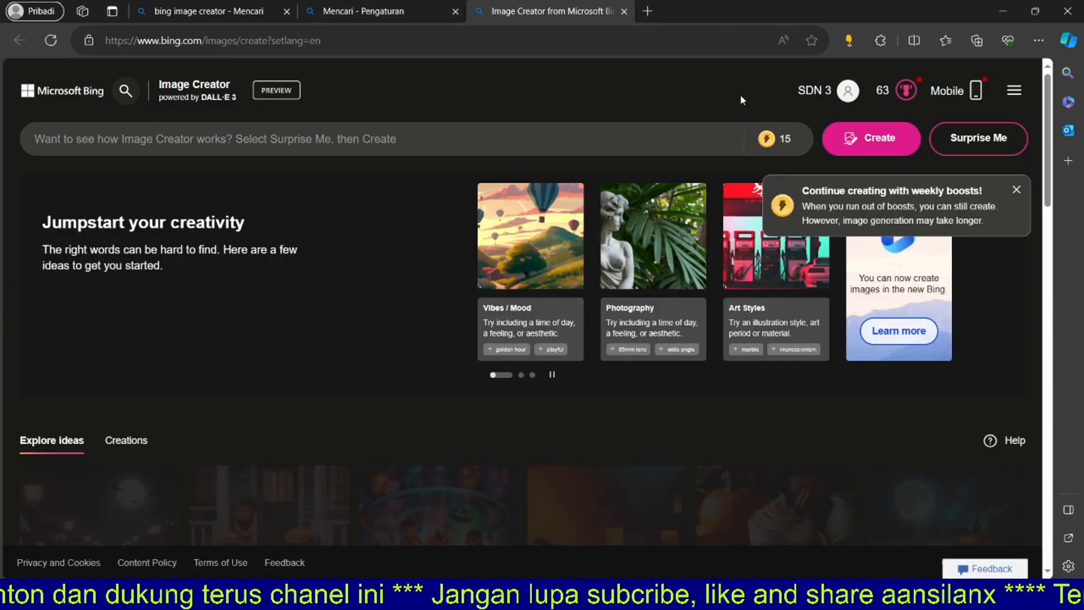
Step: Set the Bing display language to Indonesian from the extended language list, dismissing the CCleaner notification
click(1015, 92)
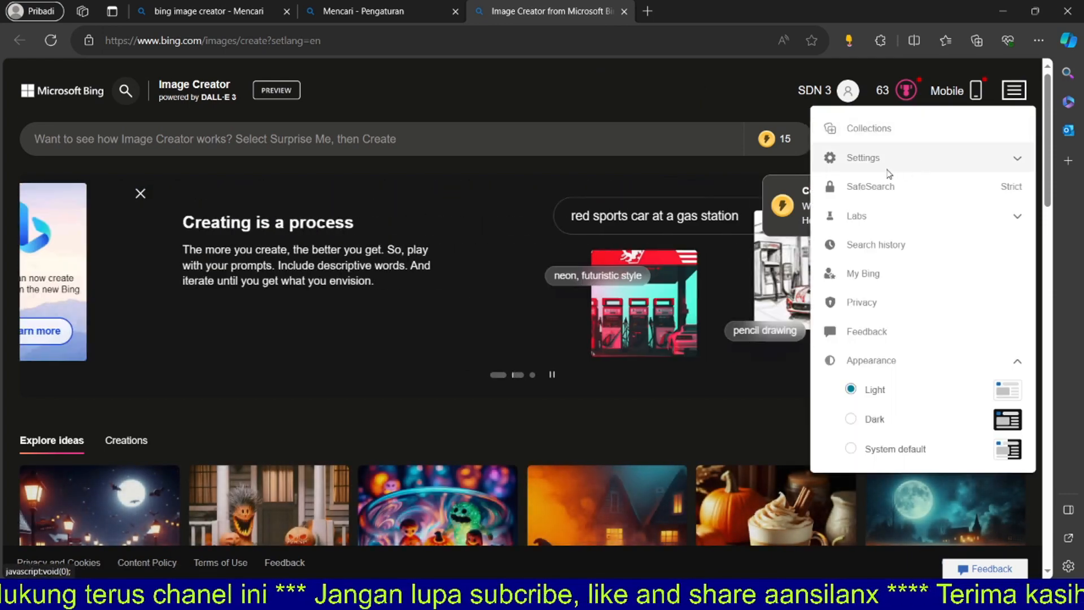
click(870, 157)
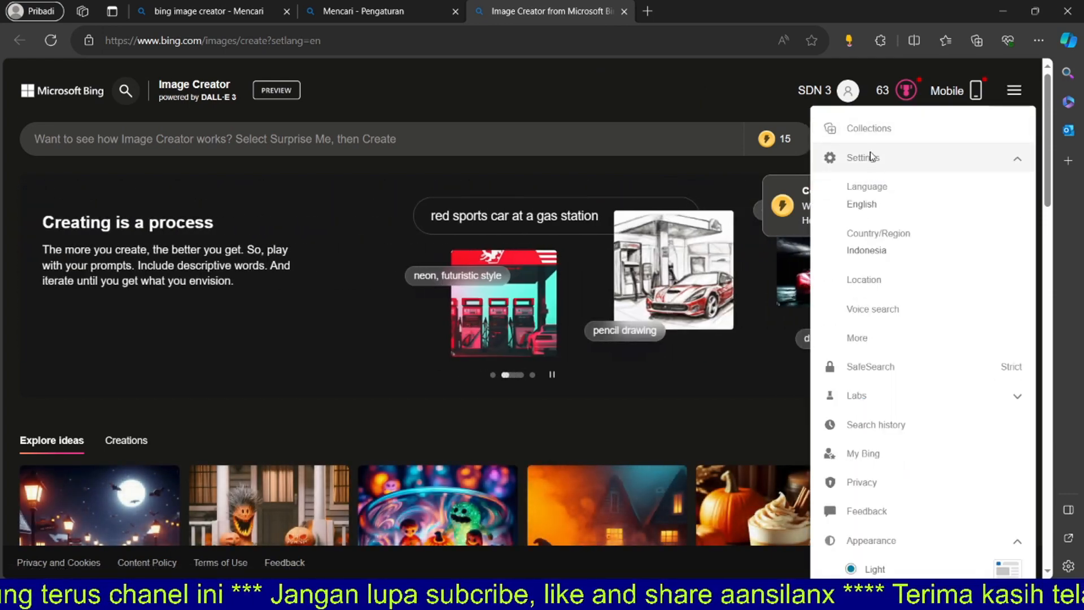
click(861, 200)
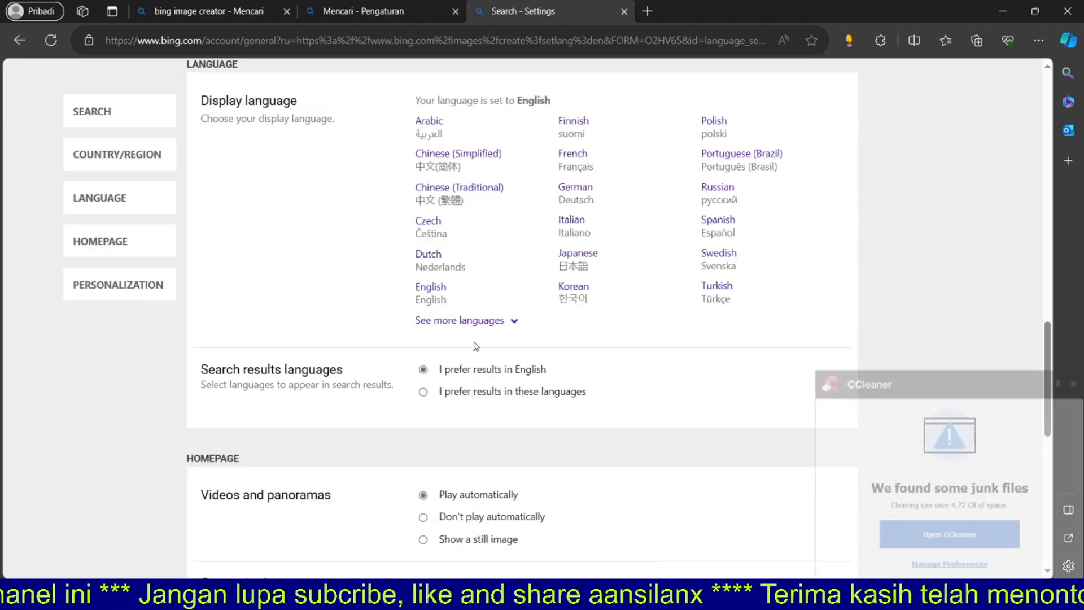
click(504, 331)
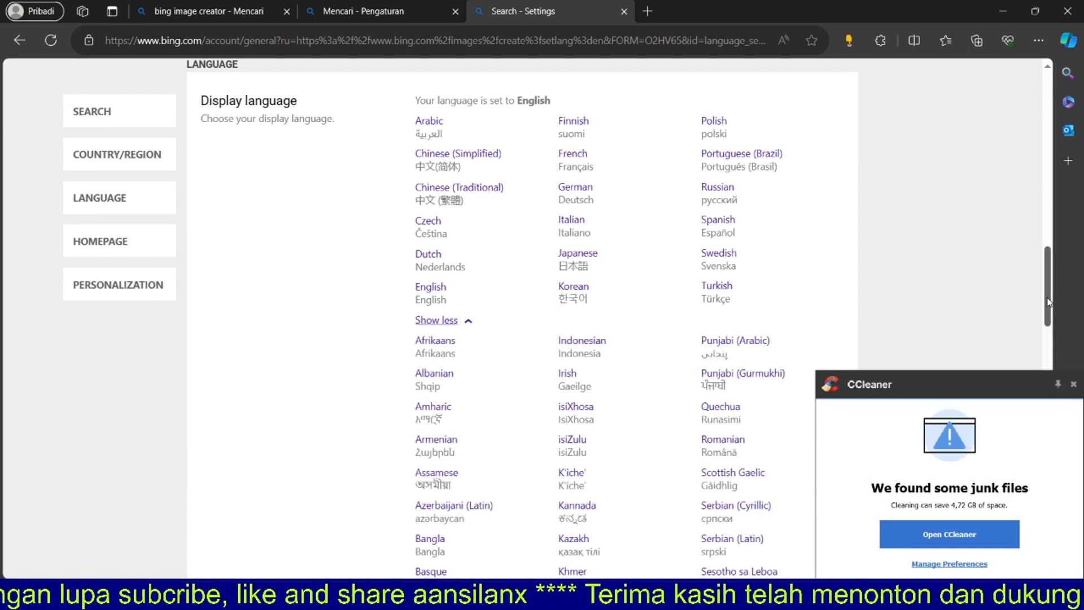
scroll(1047, 301, down, 2)
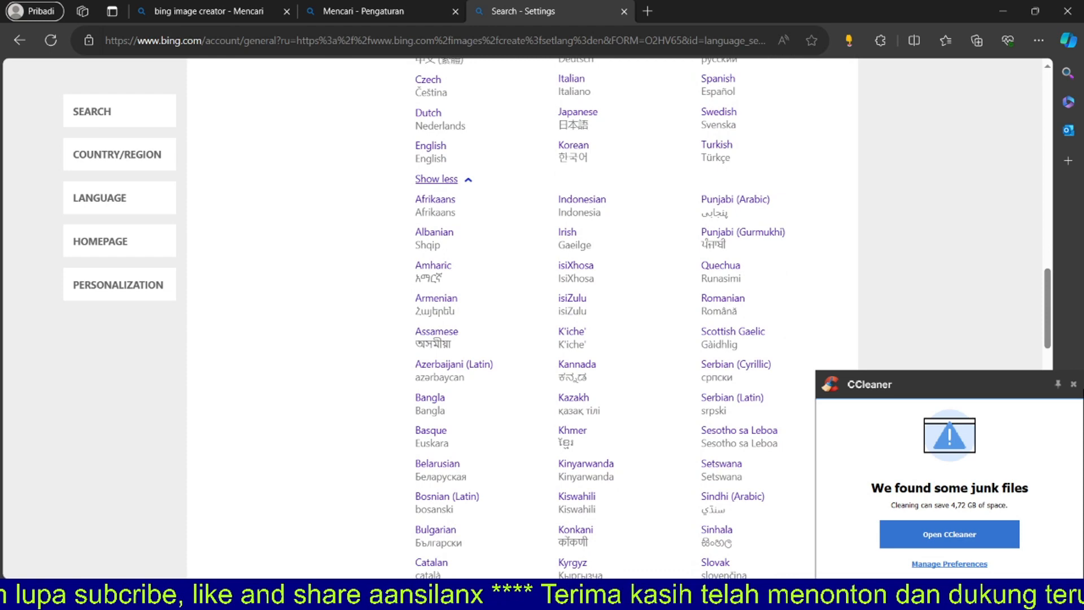
click(1074, 384)
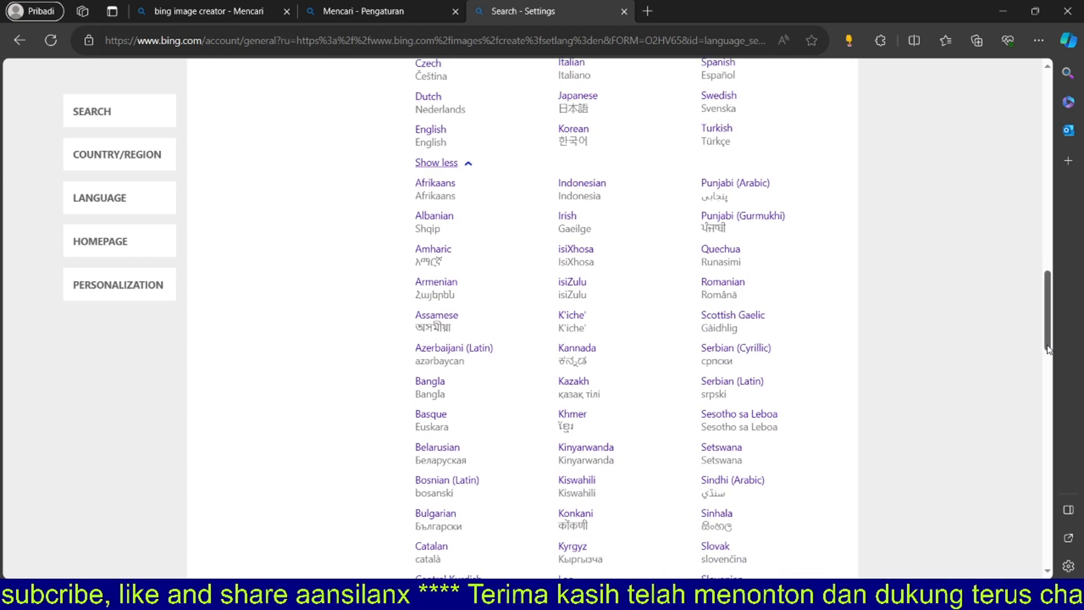
drag(1047, 346, 1048, 360)
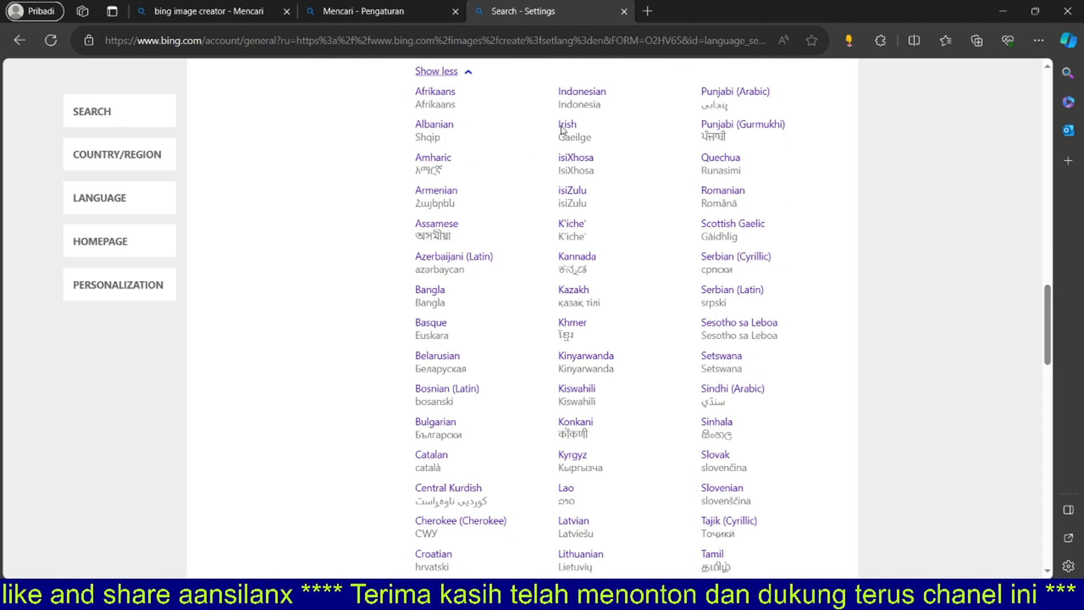
click(571, 96)
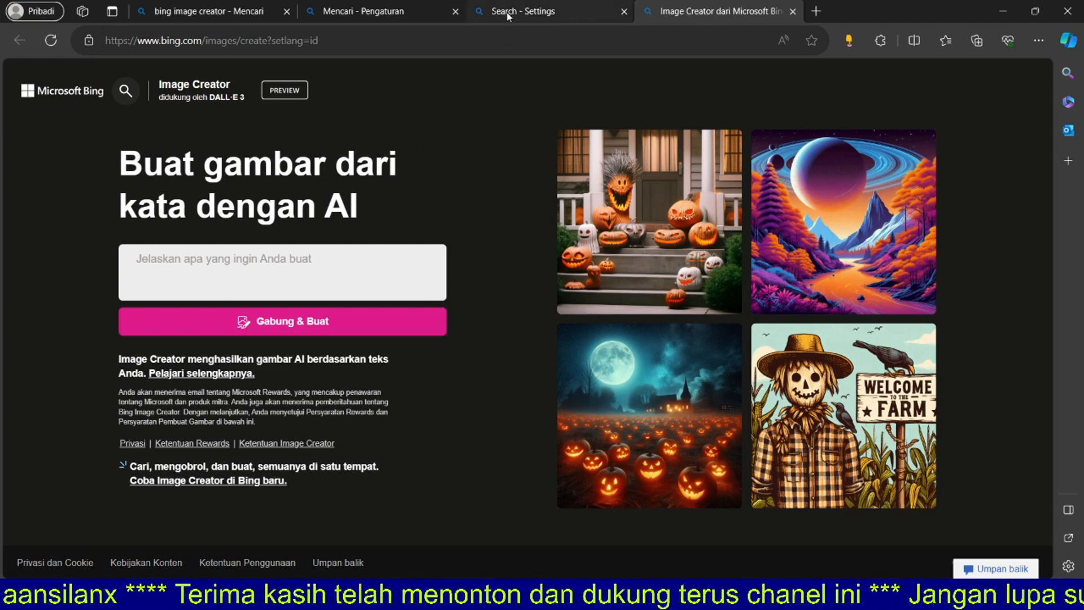
Step: Close both settings tabs and the search results tab, keeping only the Indonesian Image Creator page open
click(559, 11)
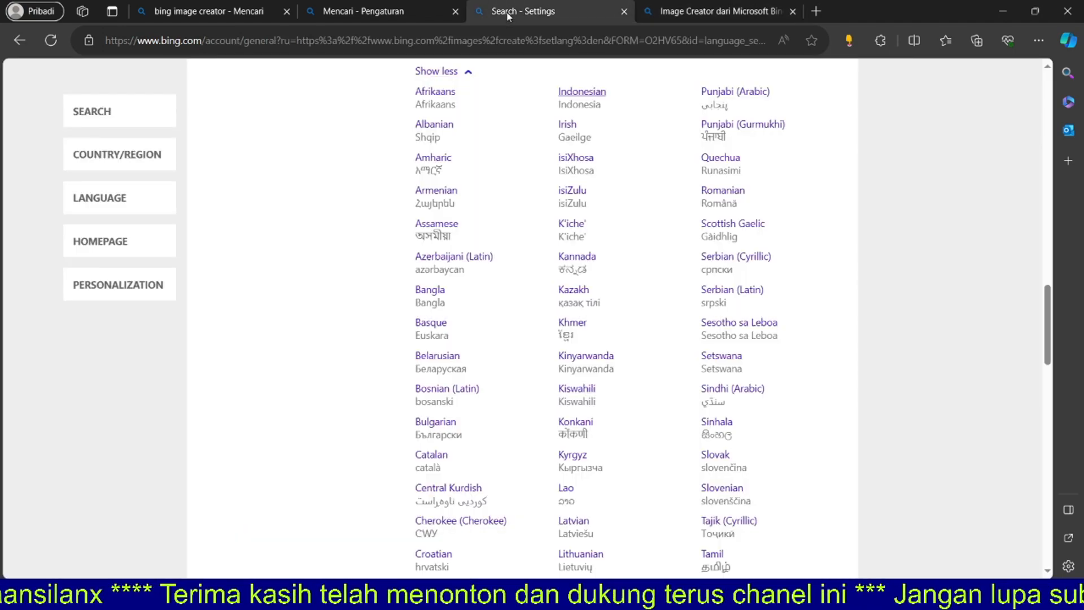
click(624, 11)
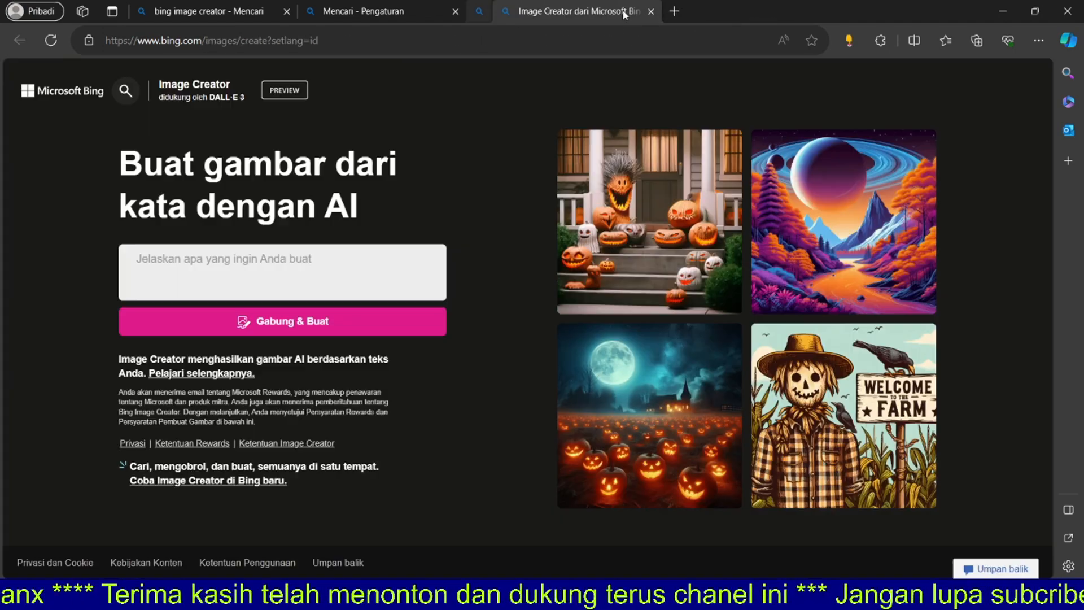
click(455, 11)
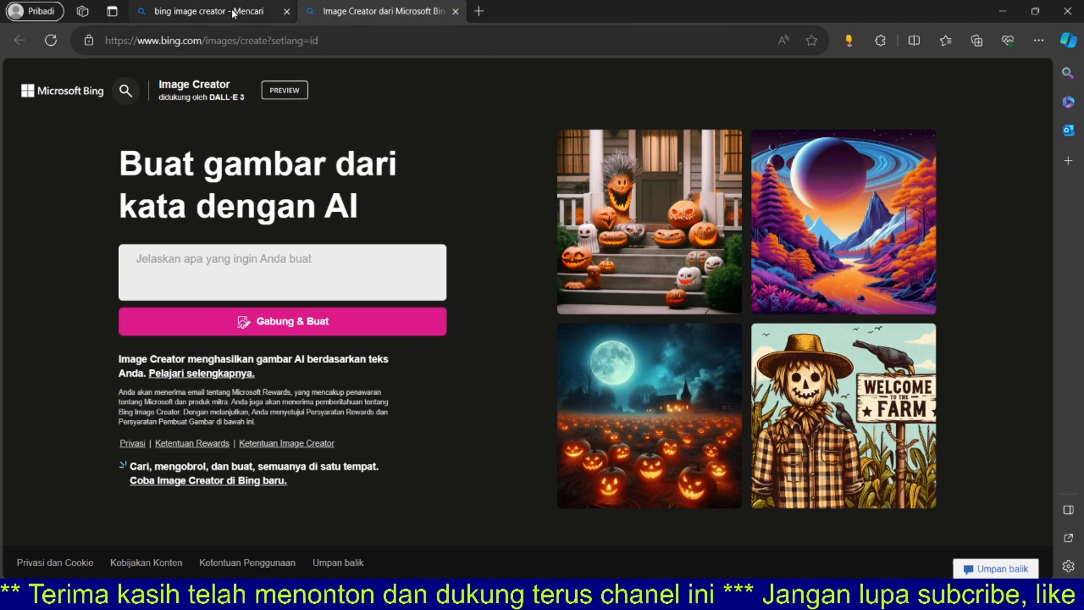
click(286, 11)
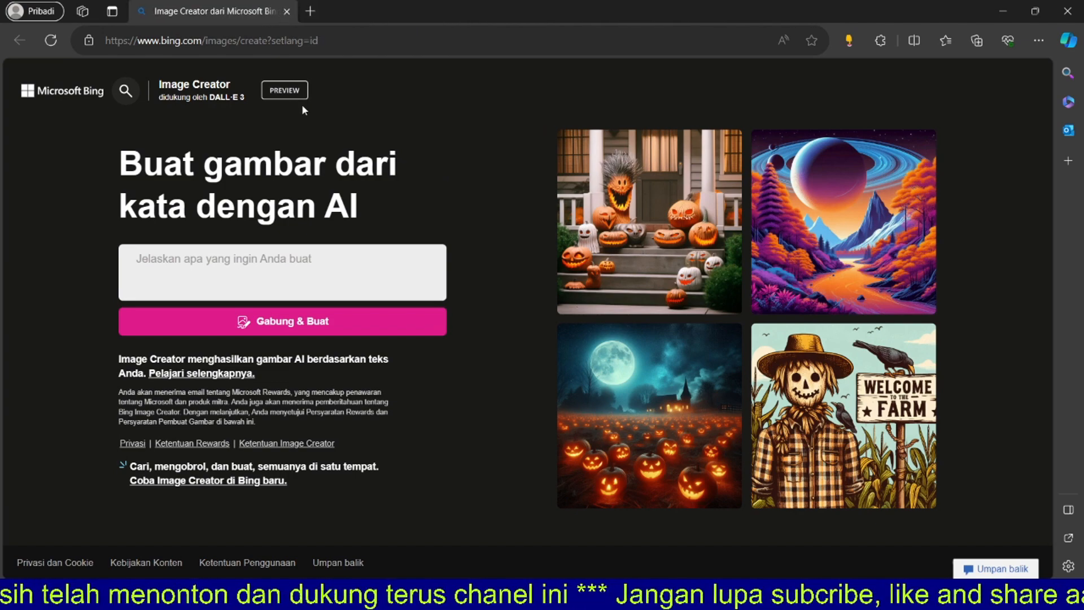
Step: Join Image Creator and begin the image prompt with the words Poster Disney berjudul followed by an opening quotation mark
click(301, 323)
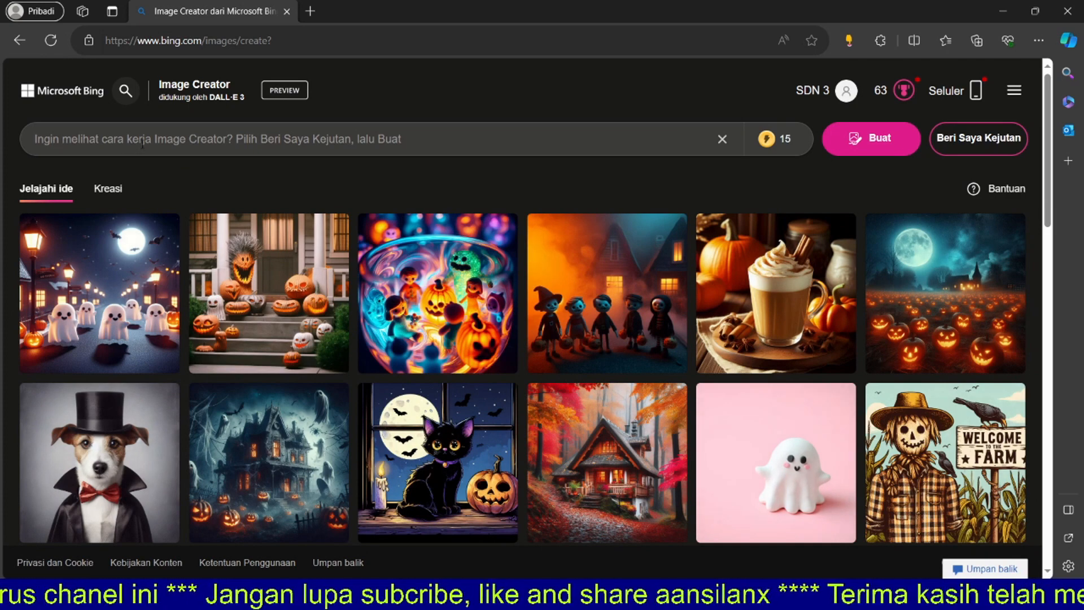
text(P)
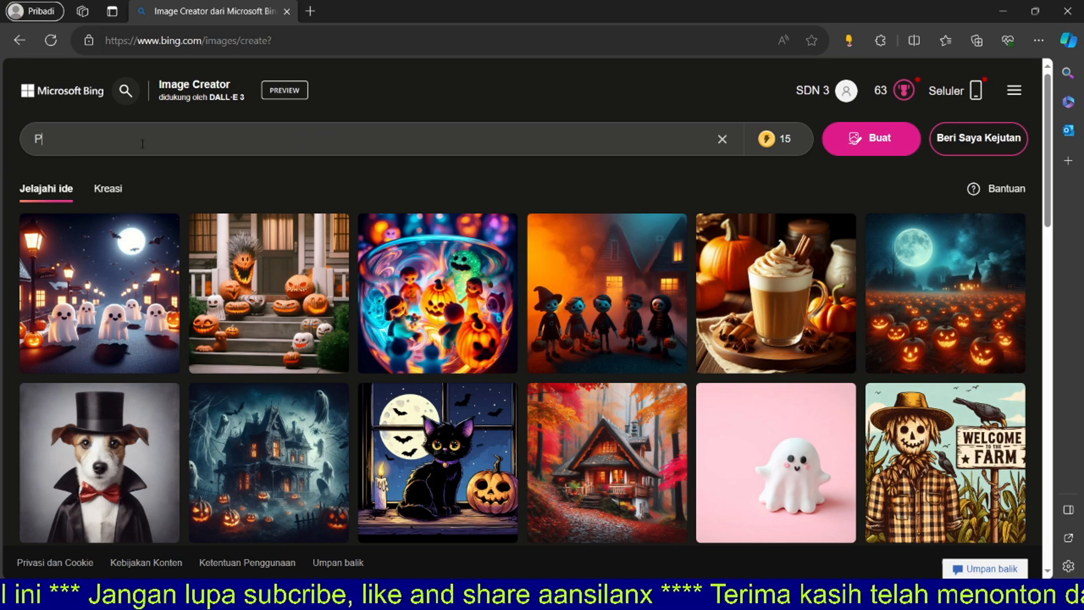
text(oster)
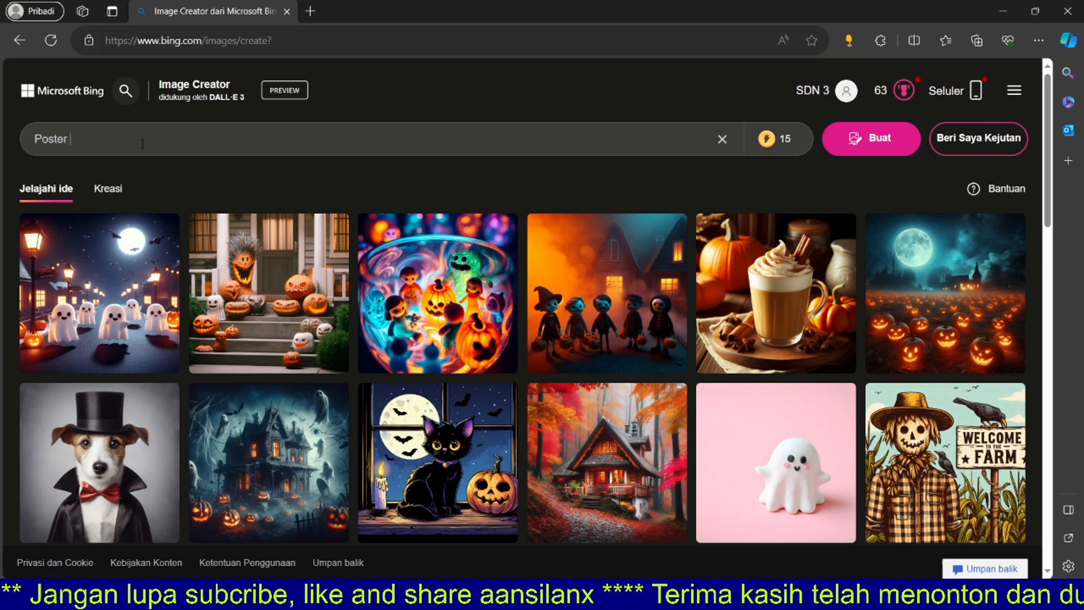
text( Disne)
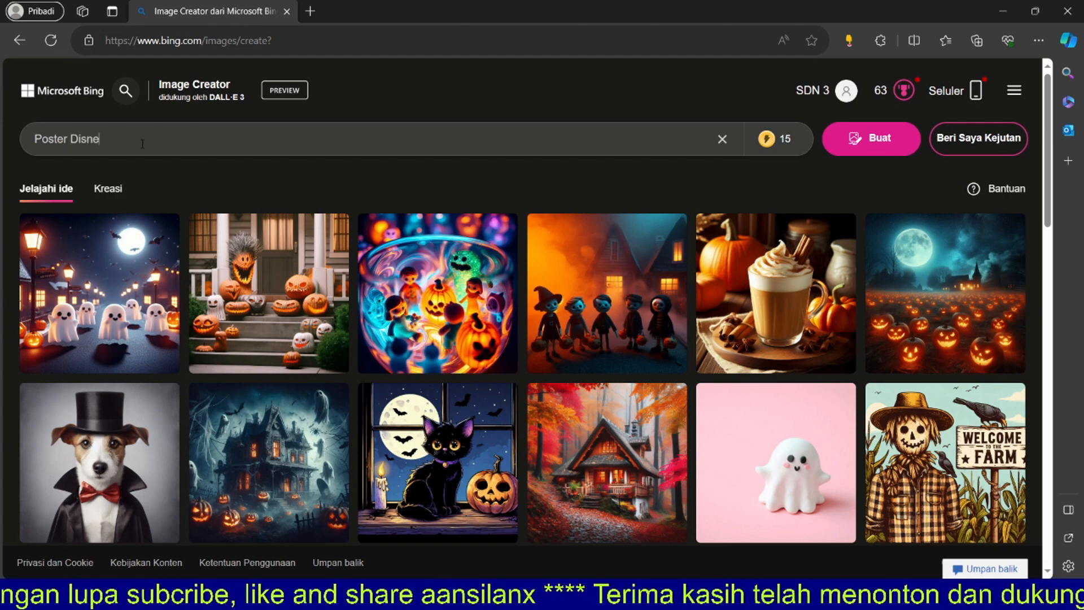
text(y berjudul)
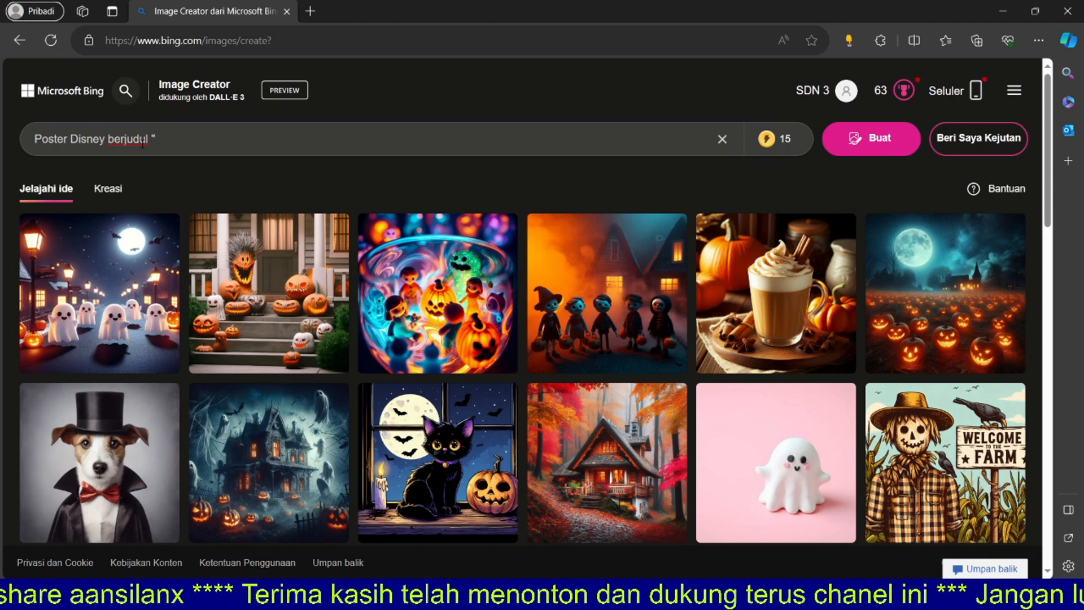
text(Ci)
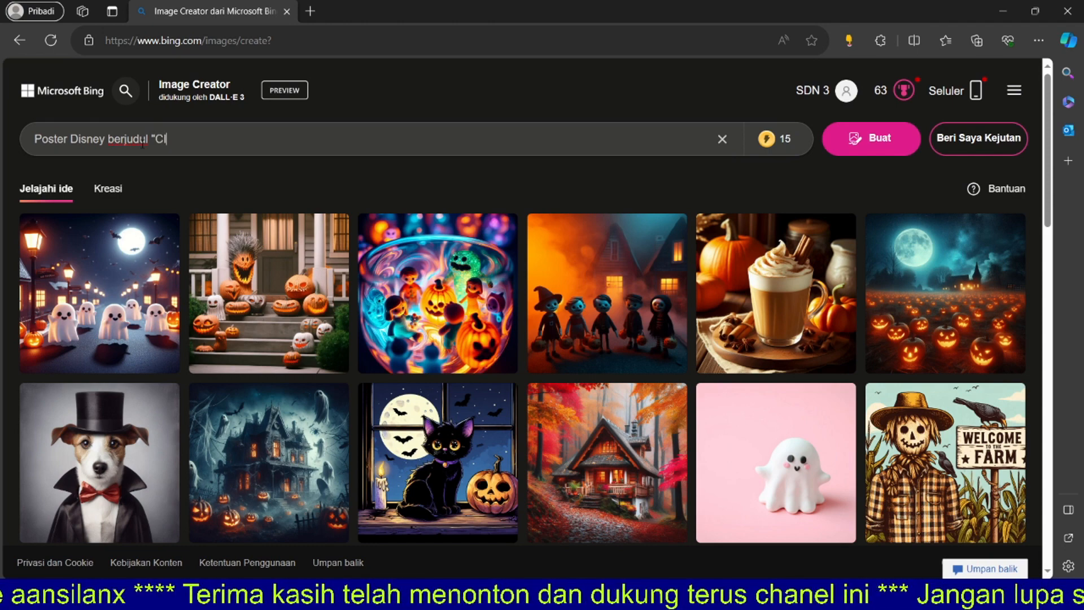
text(MOL)
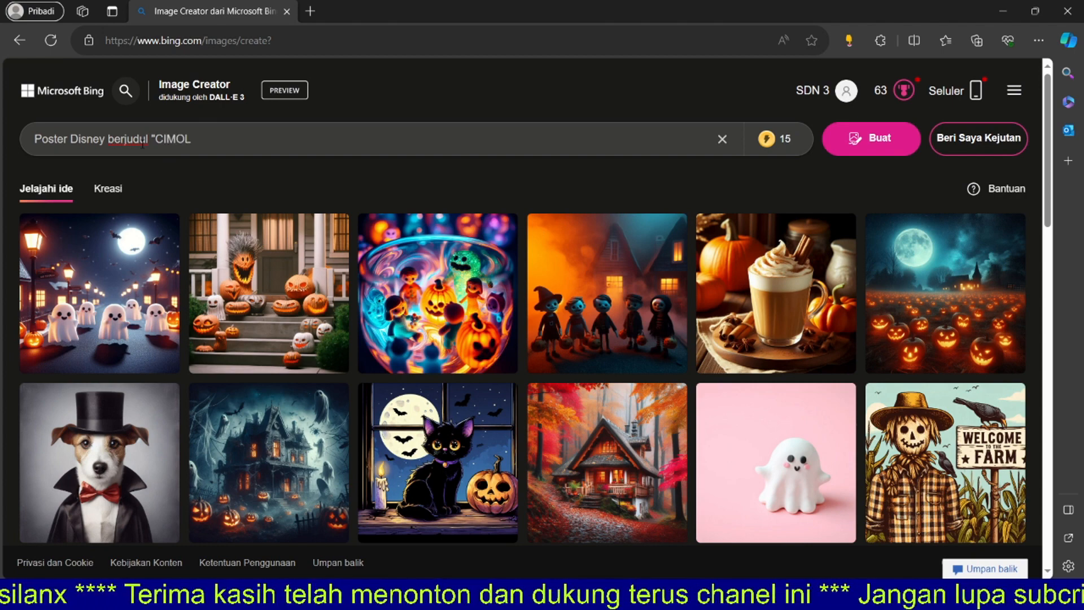
key(BackSpace)
key(BackSpace)
key(BackSpace)
key(BackSpace)
key(BackSpace)
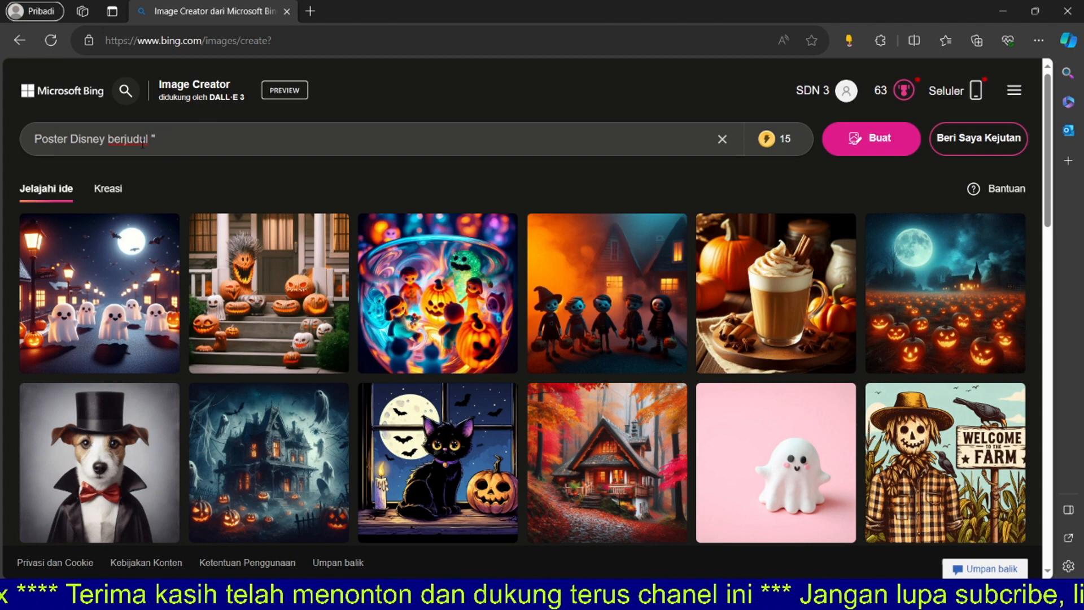
Step: Complete the poster title in the prompt as "ARKA" and add the characters: ", seorang anak laki-laki dan kucing oren"
text(A)
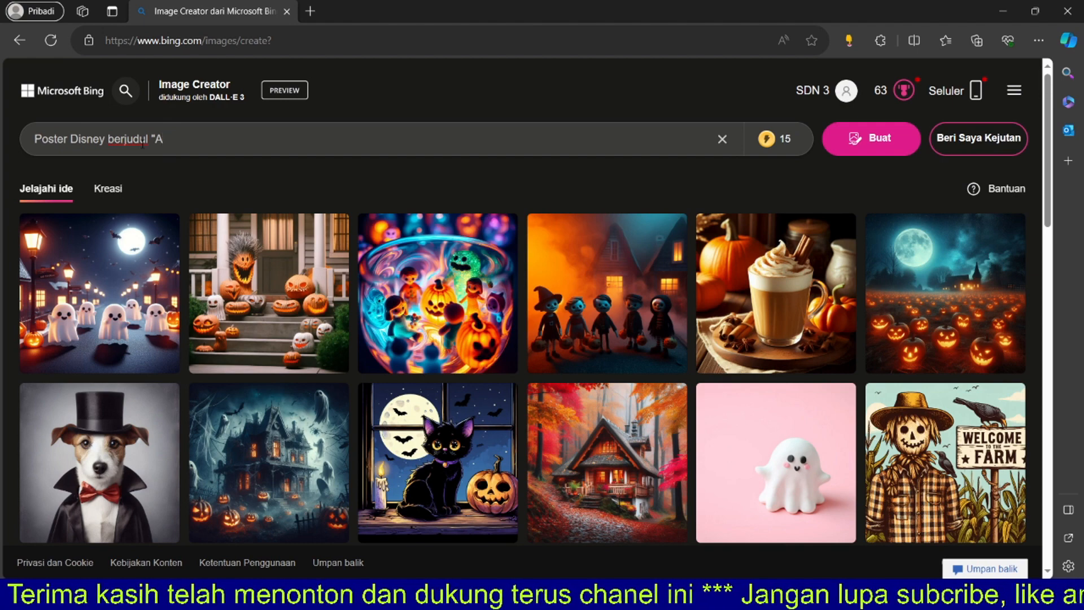
text(RKA",)
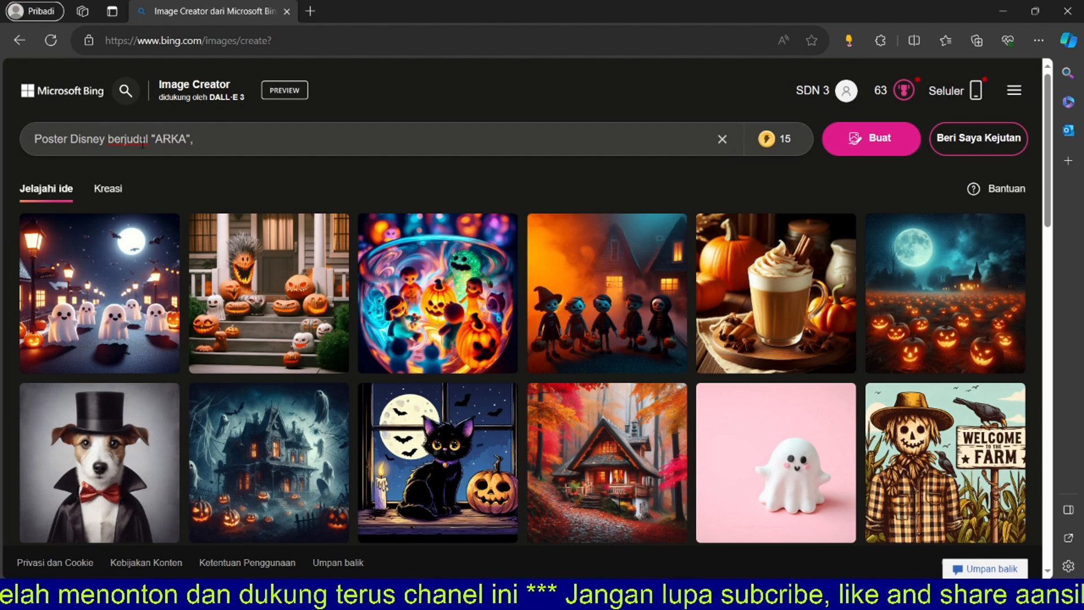
text(s)
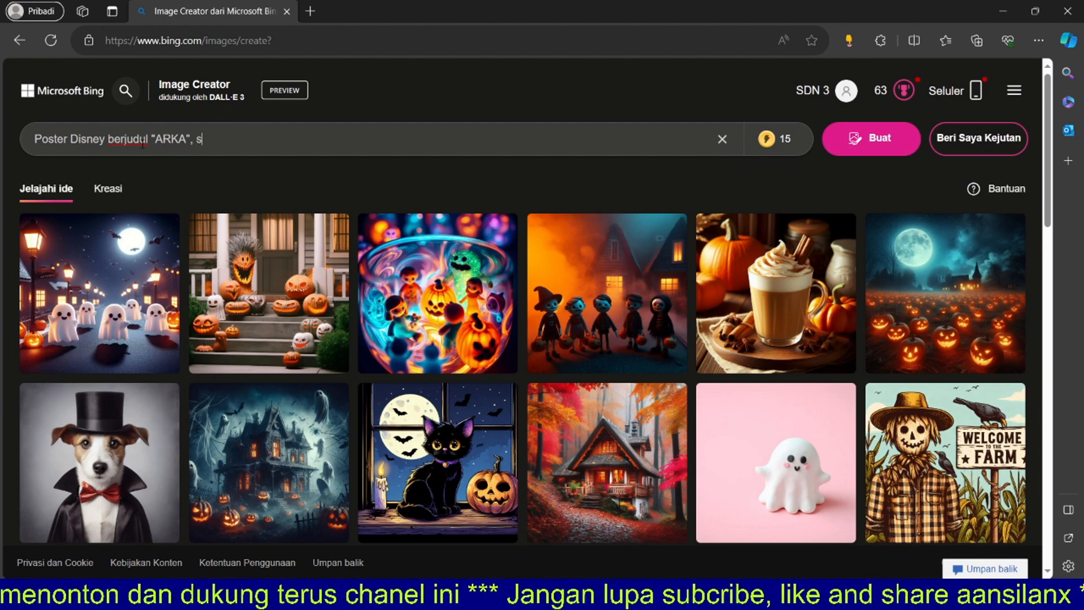
text(eoran)
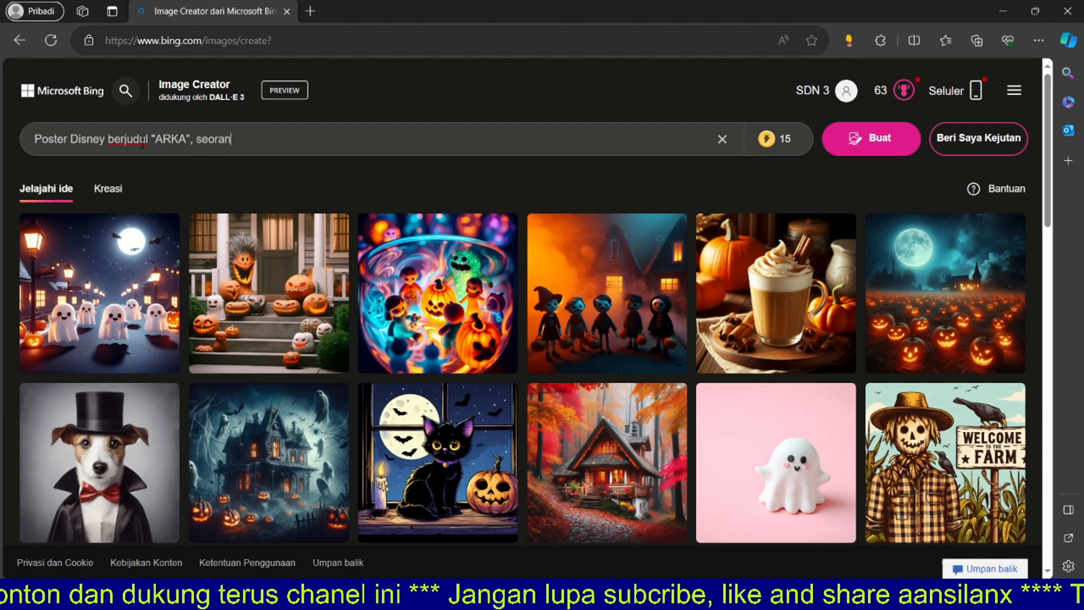
text(g )
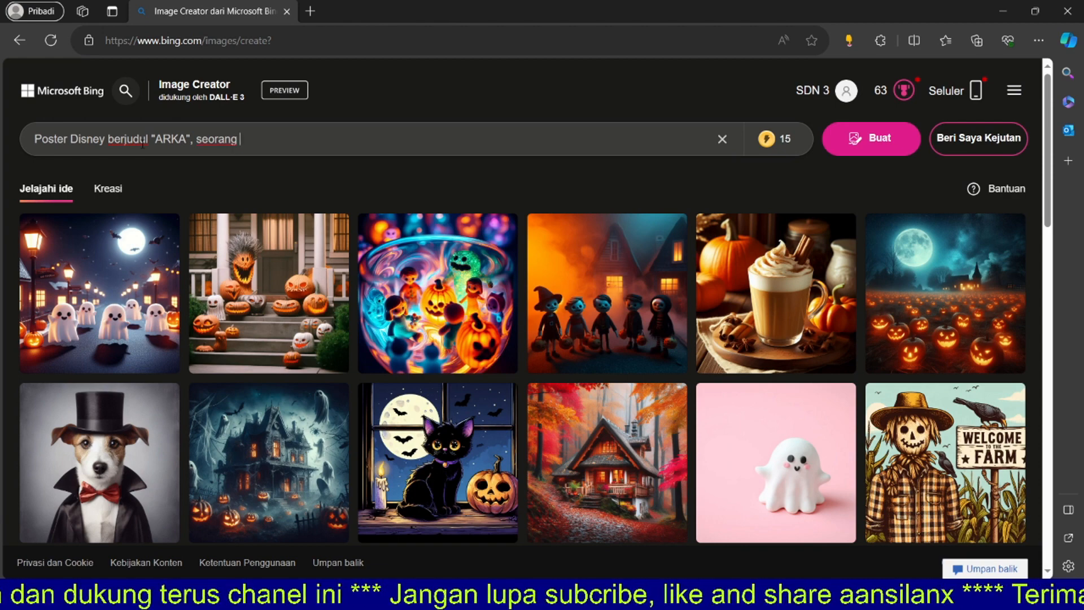
text(anak)
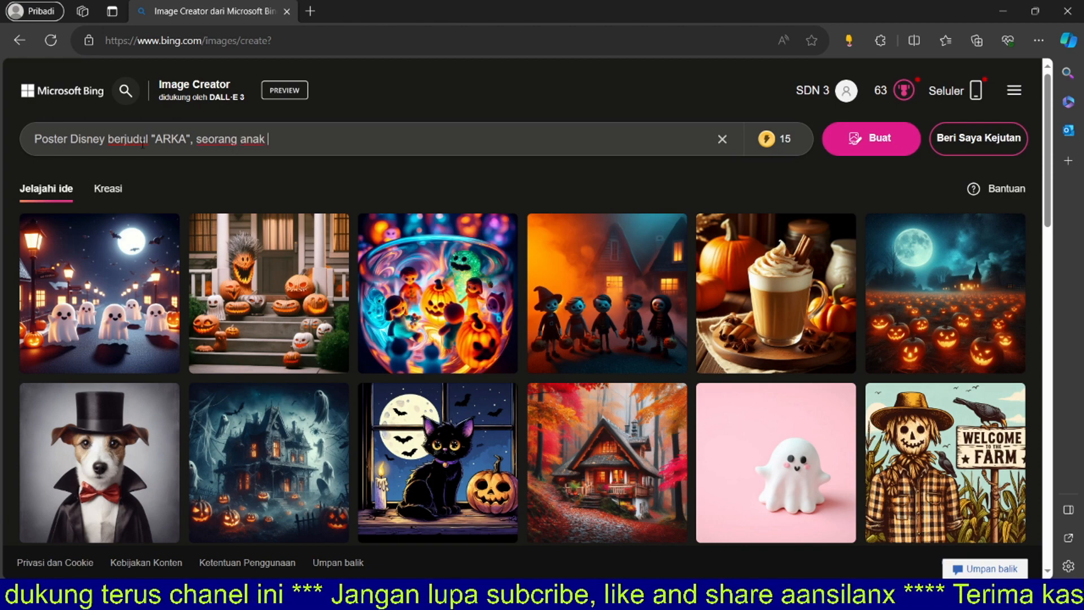
text( laki-)
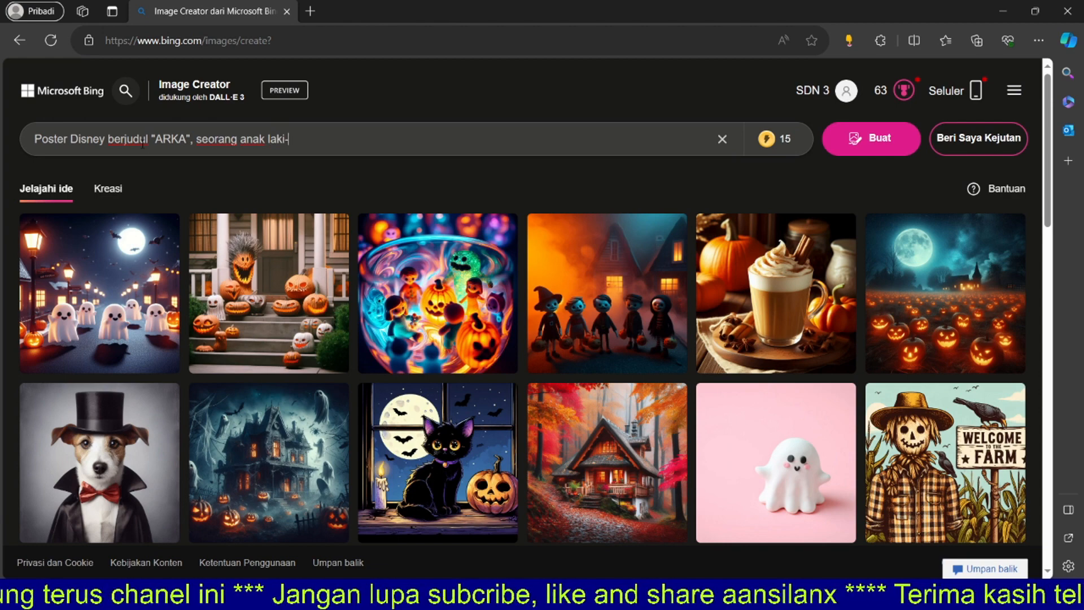
text(laki)
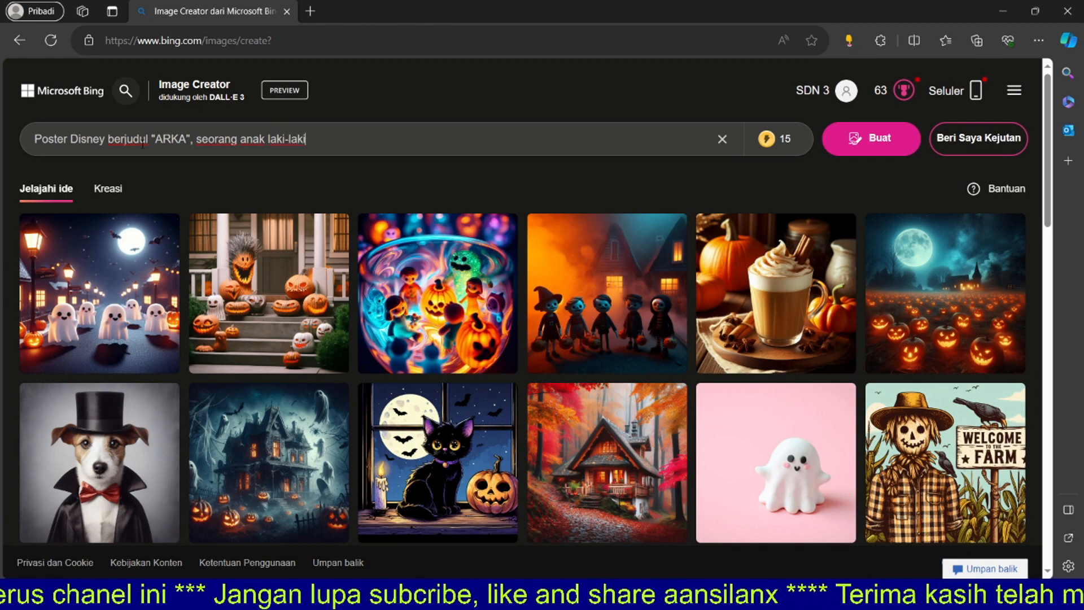
text( dan )
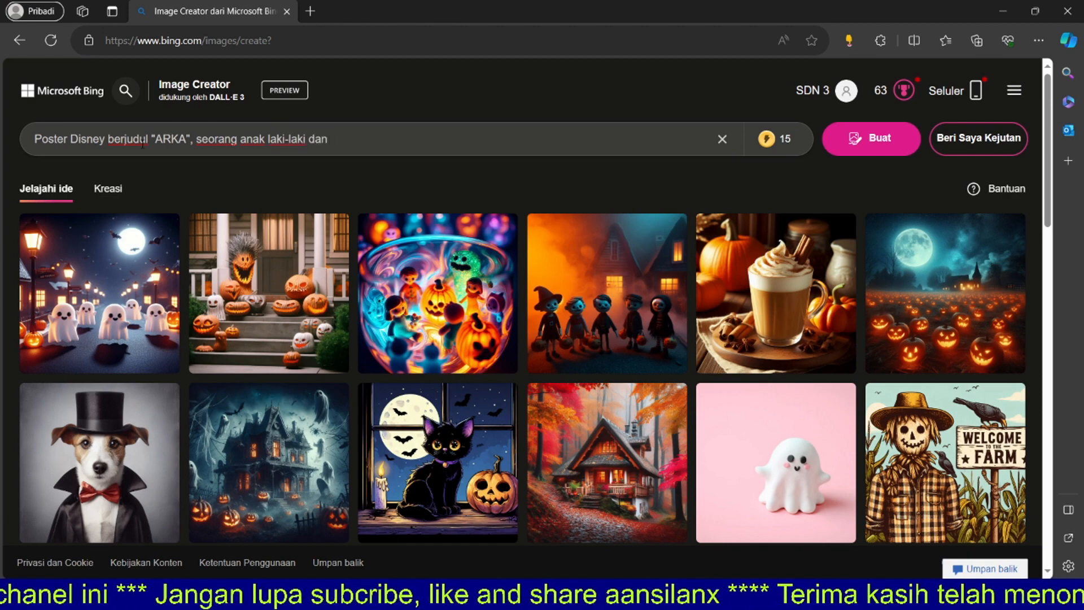
text(kucin)
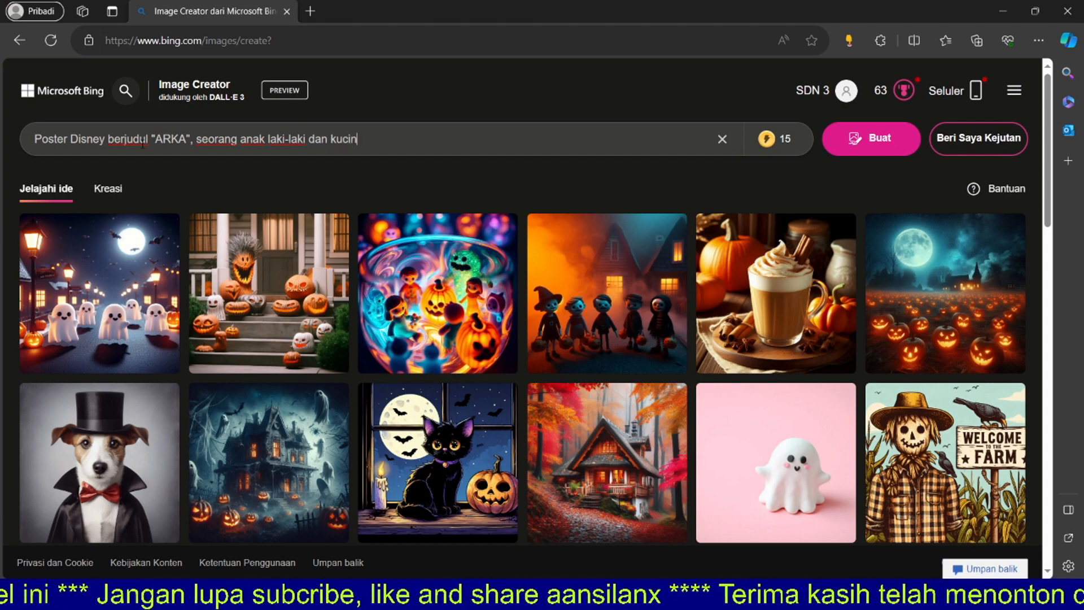
text(g oren)
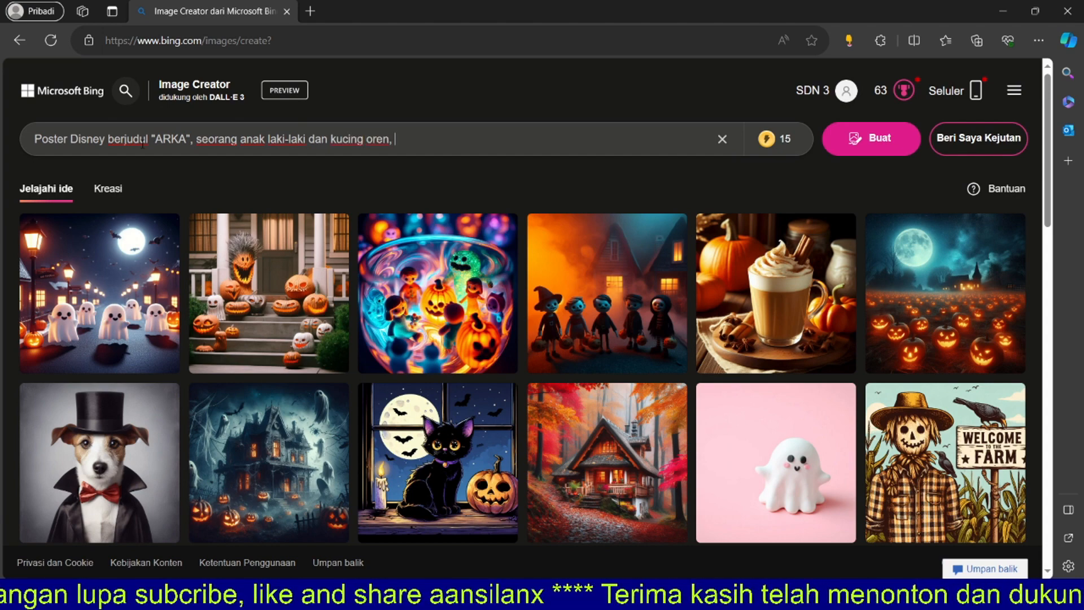
Step: Add the scenery to the prompt: ", di tengah sawah, gunung merapi, langit biru"
text(, di)
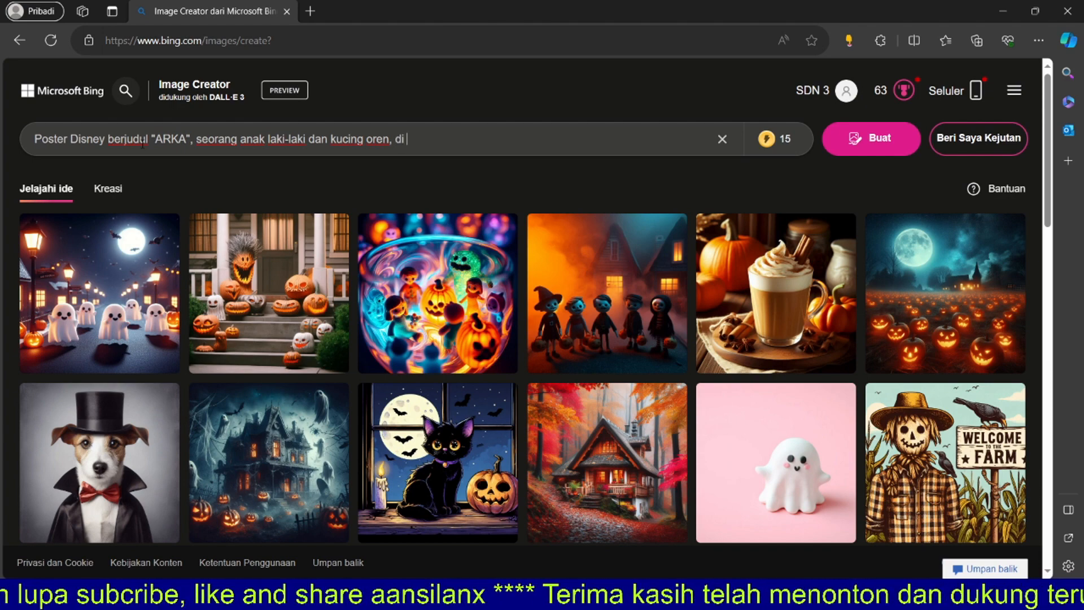
text( tenga)
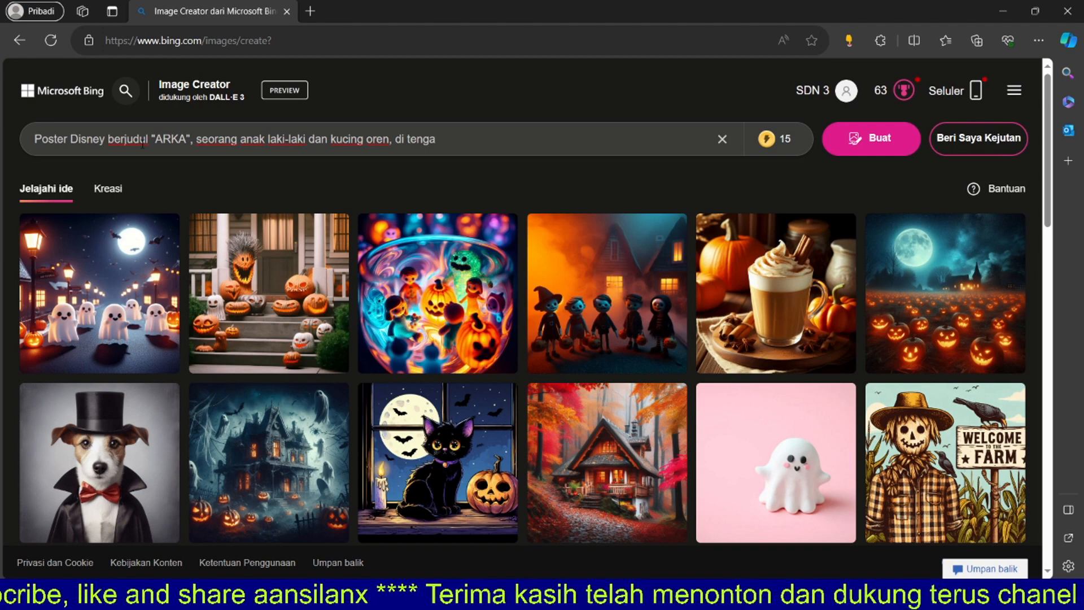
text(h sem)
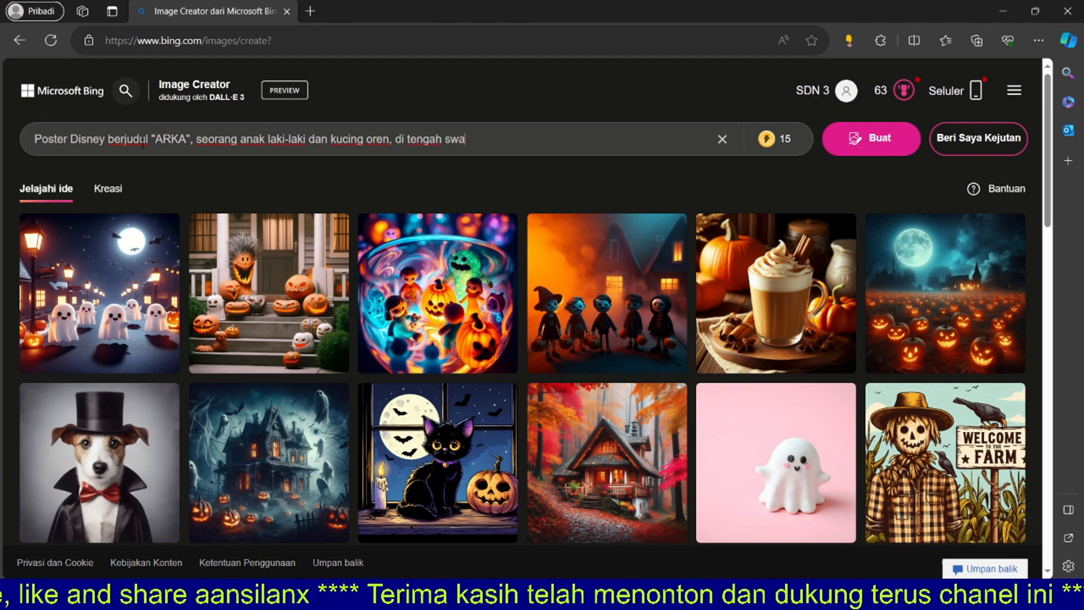
key(BackSpace)
key(BackSpace)
text(awah)
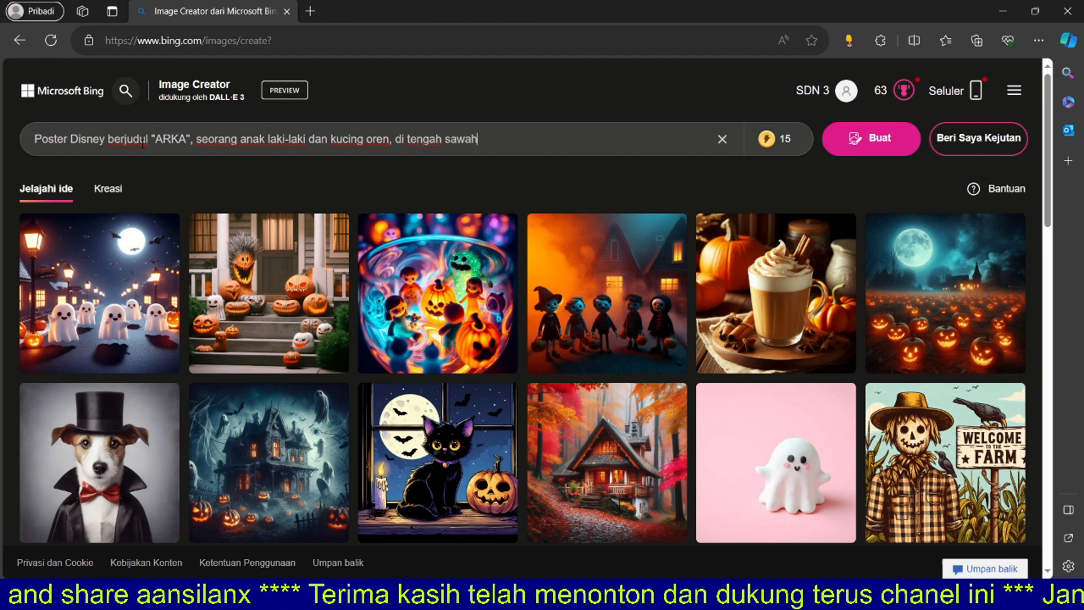
text(,)
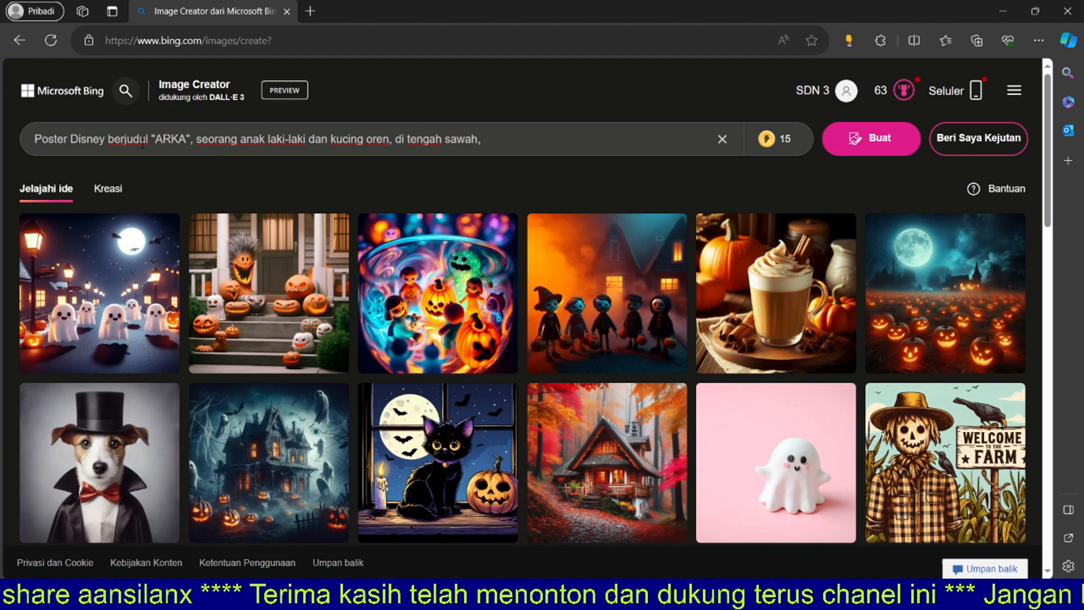
text( gu)
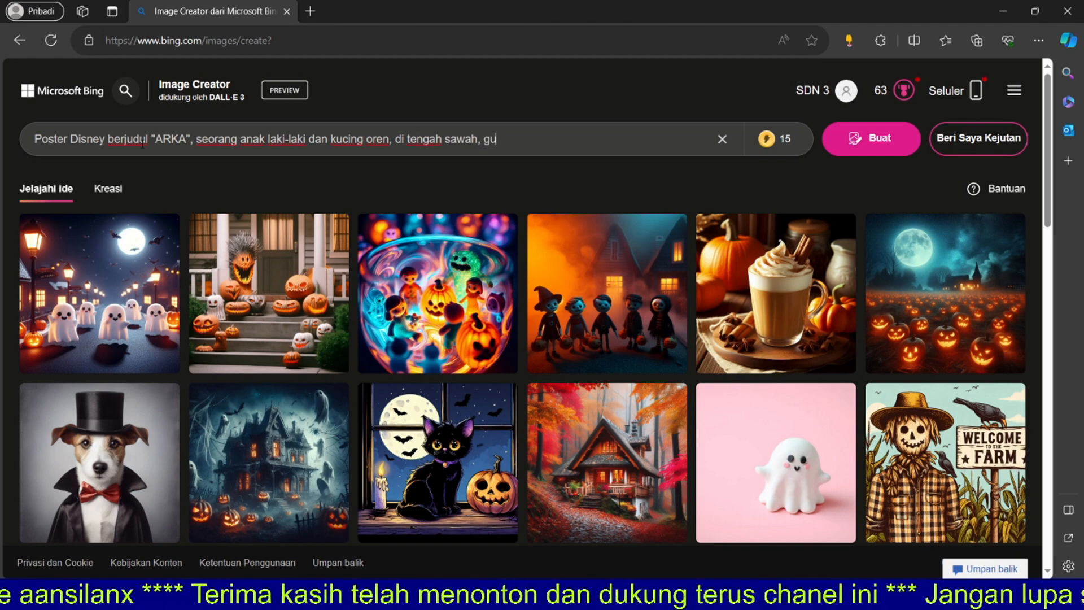
text(nung)
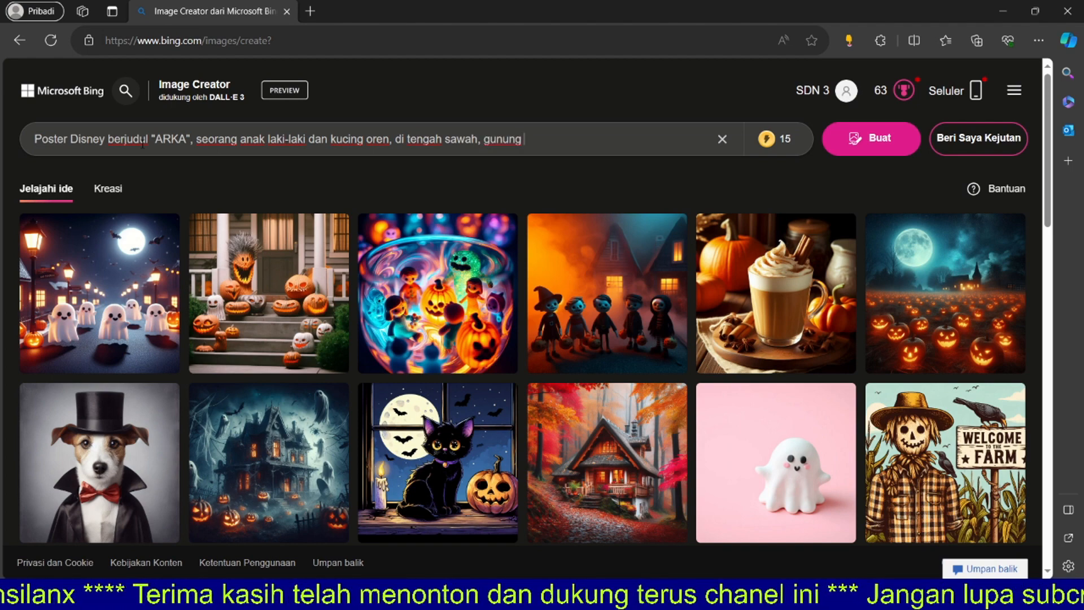
text( merapi)
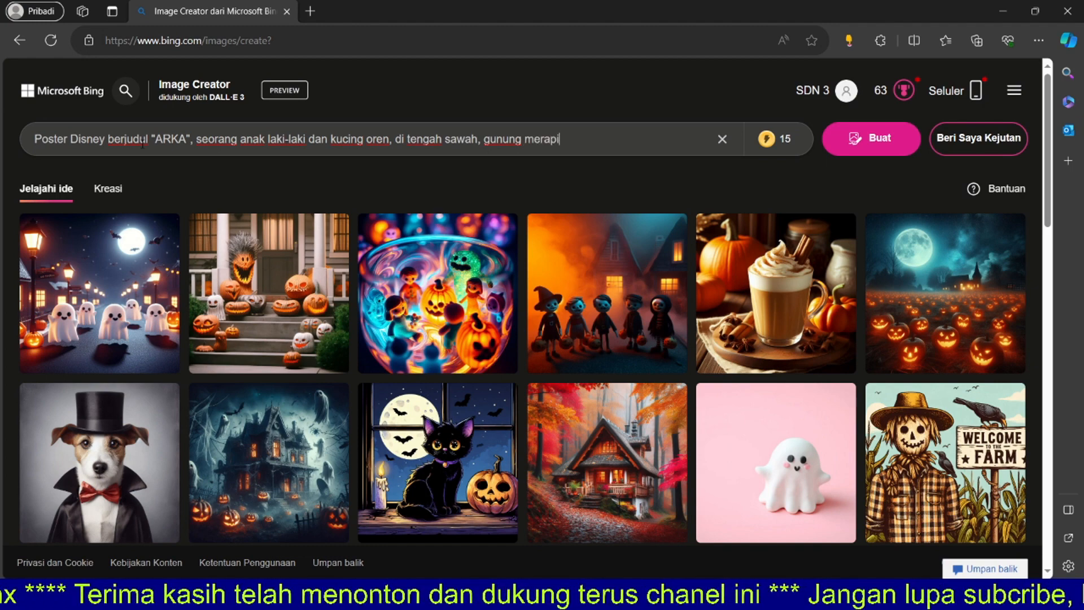
text(, lang)
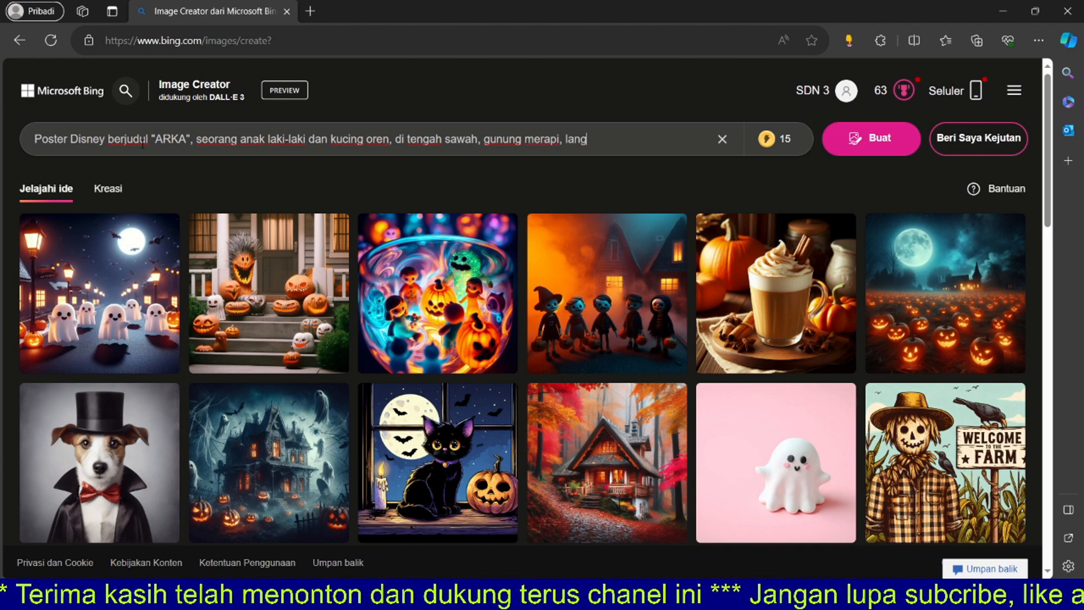
text(it biru)
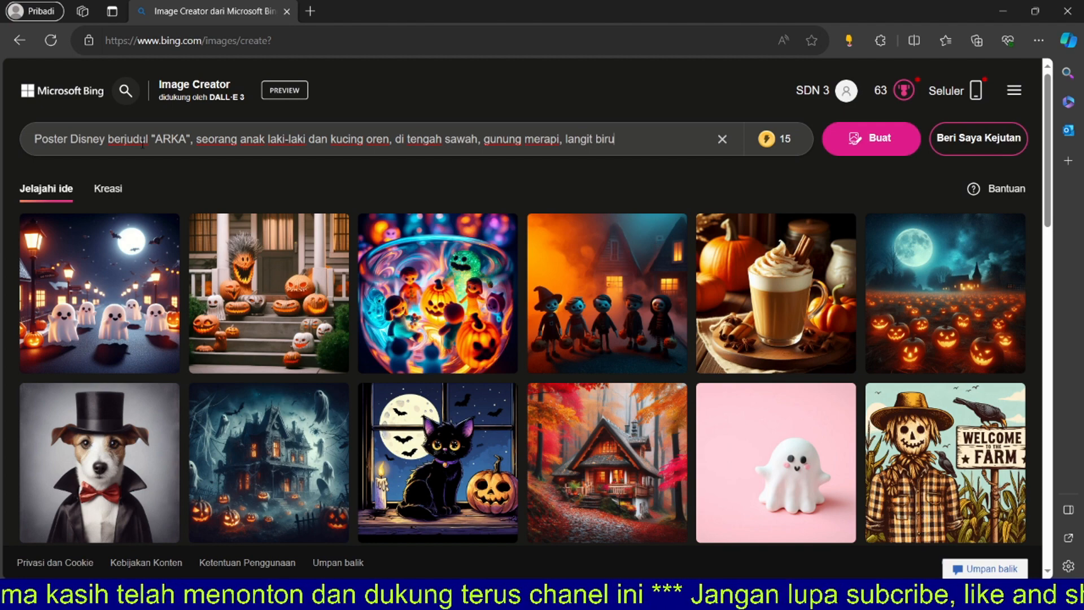
Step: Finish the prompt with ", 3 dimensi" and generate the poster images from it
text(, 3)
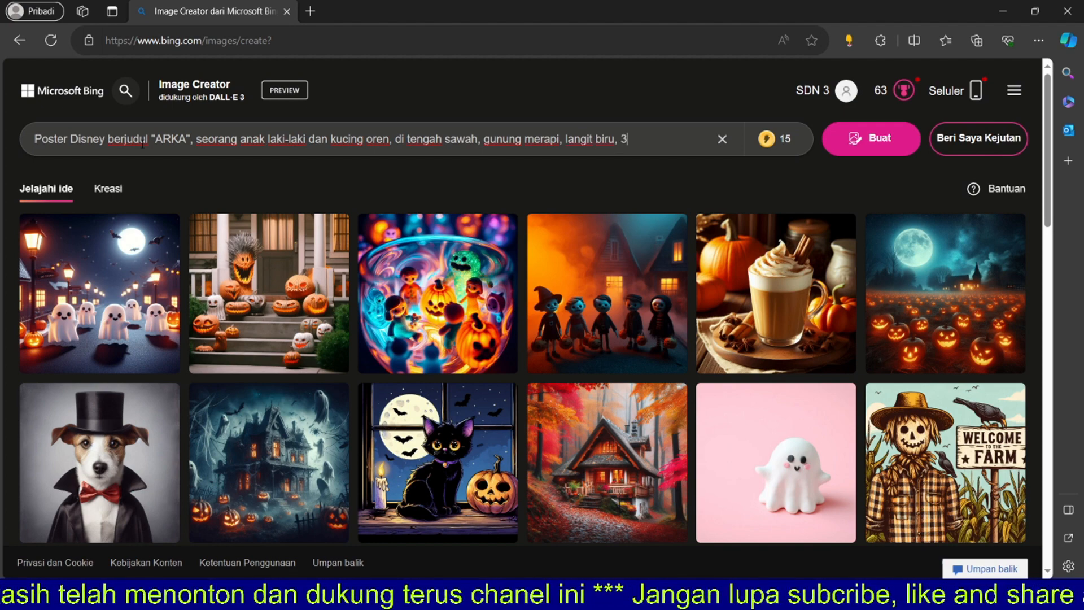
text( di)
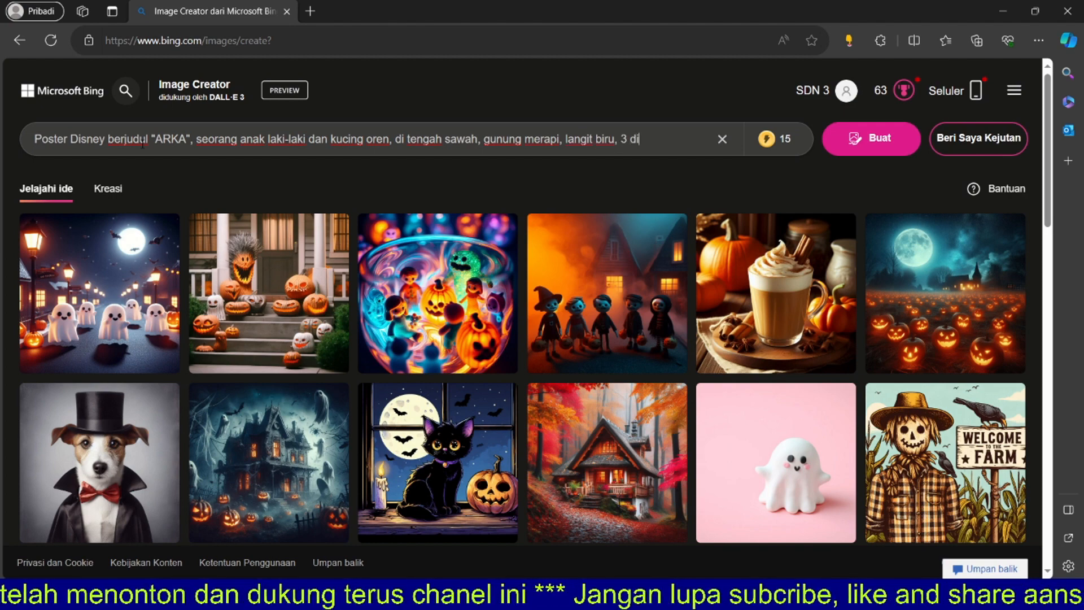
text(men)
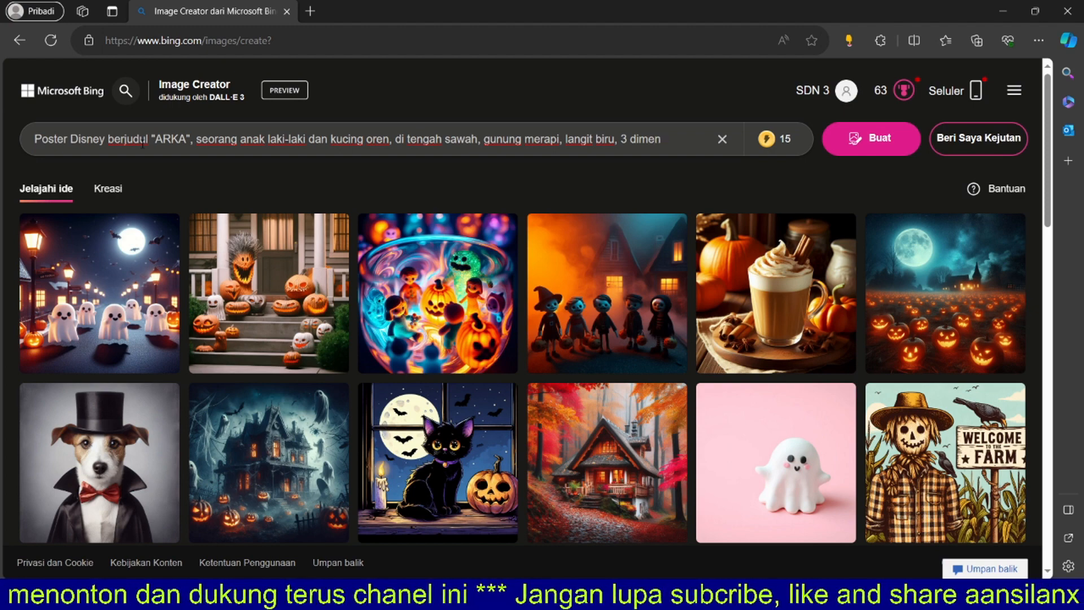
text(si)
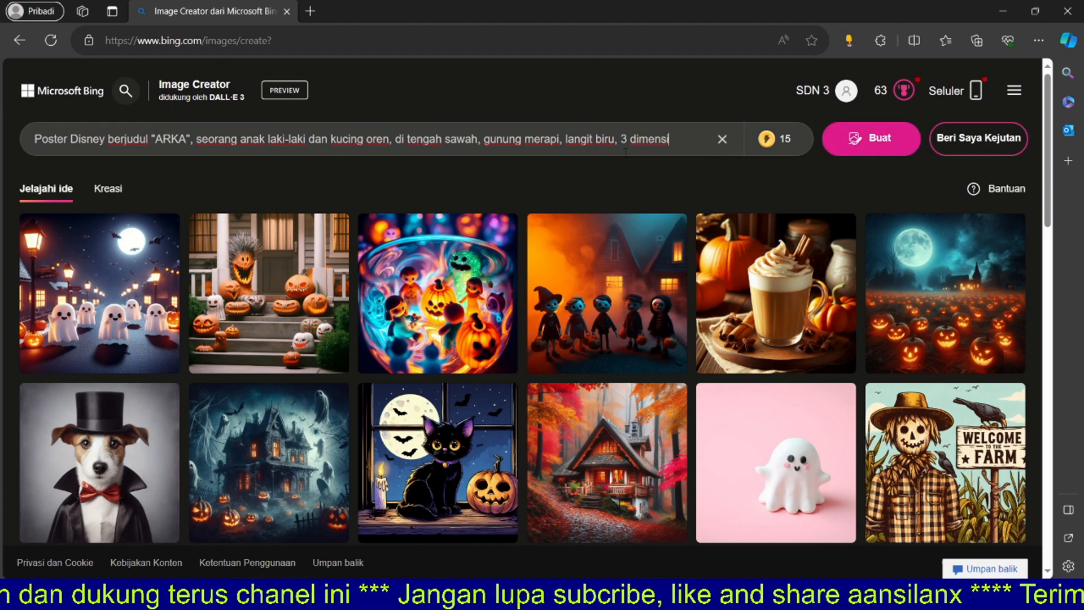
click(864, 141)
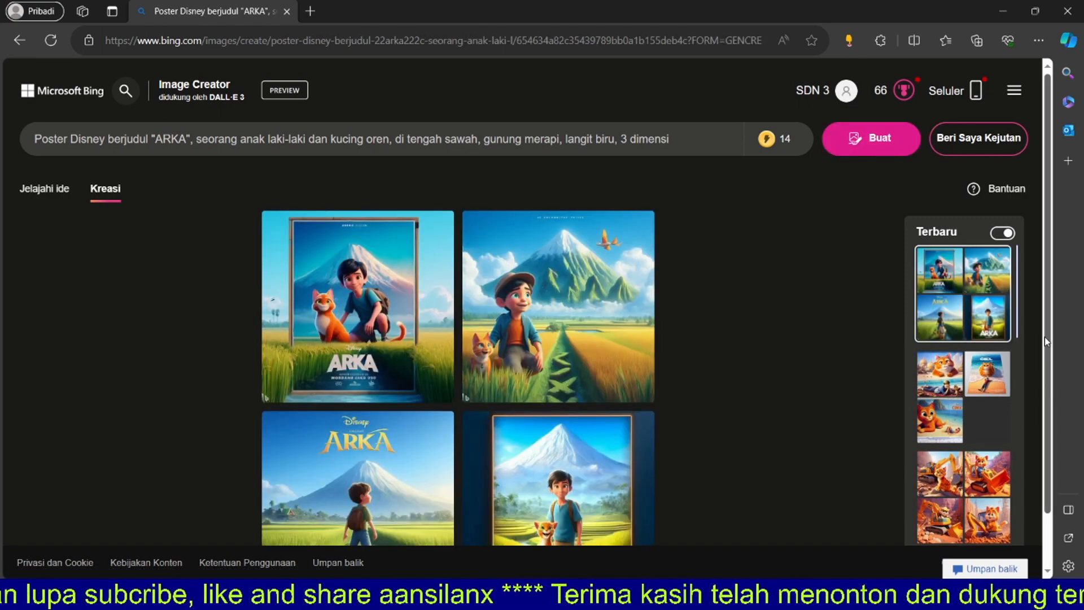
drag(1045, 338, 1057, 398)
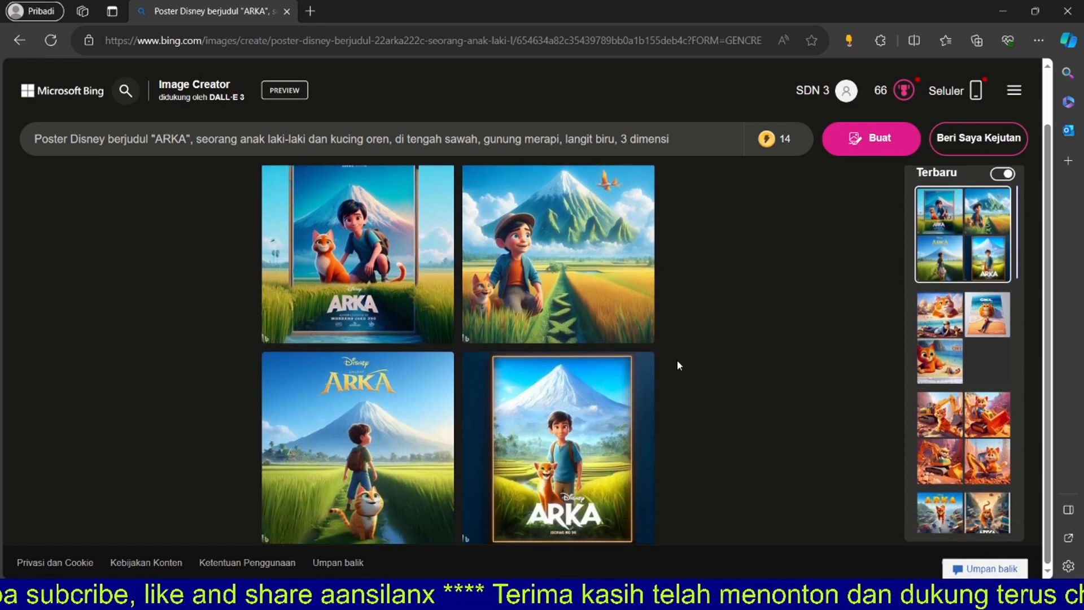
Step: View the four generated ARKA posters enlarged one after another, and go back through them to compare the results
click(352, 289)
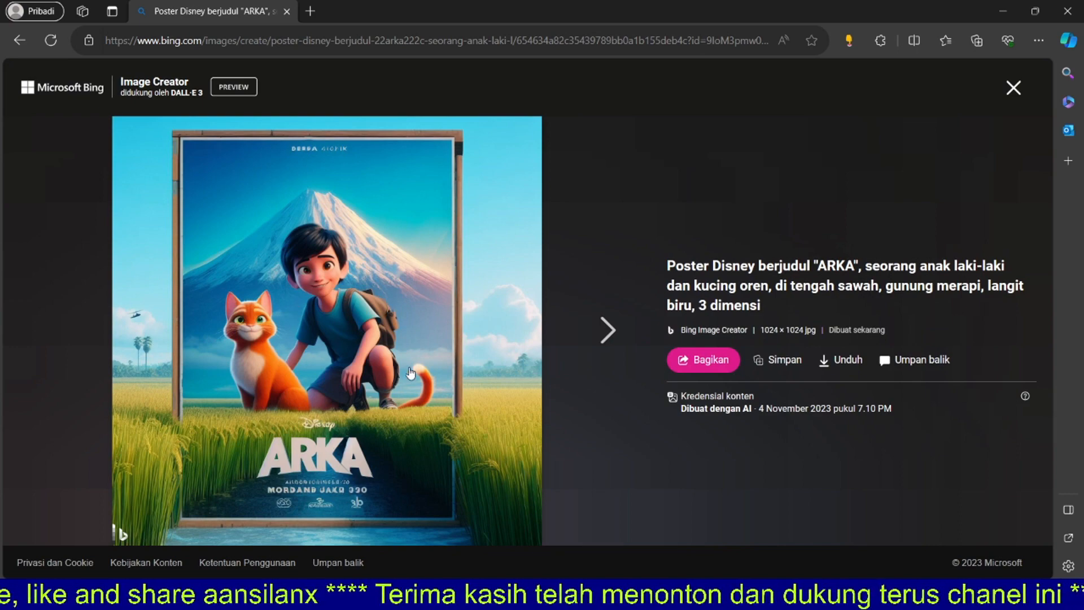
click(601, 331)
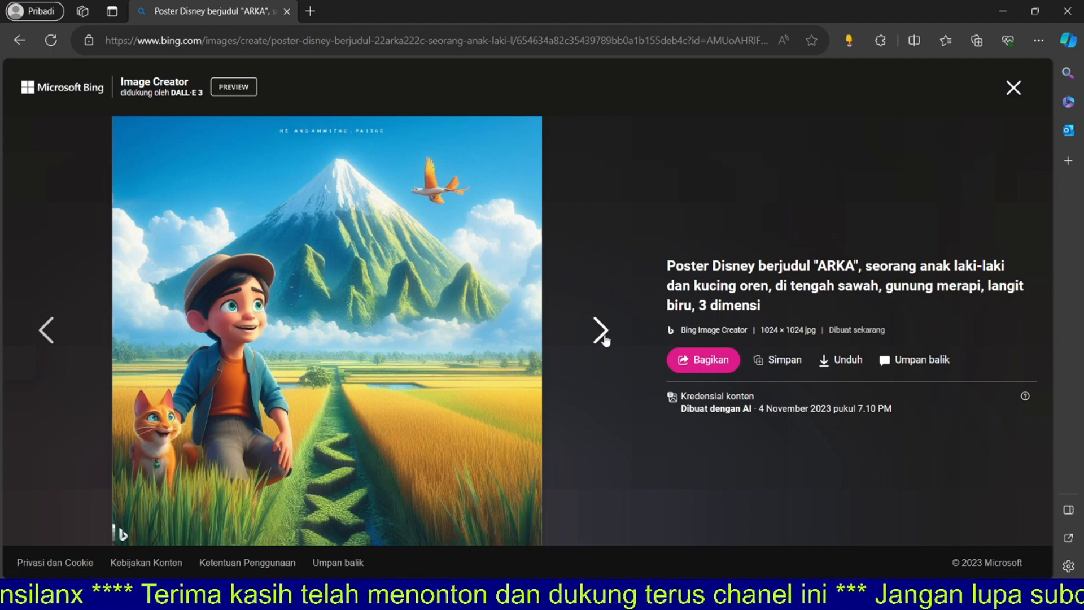
click(601, 330)
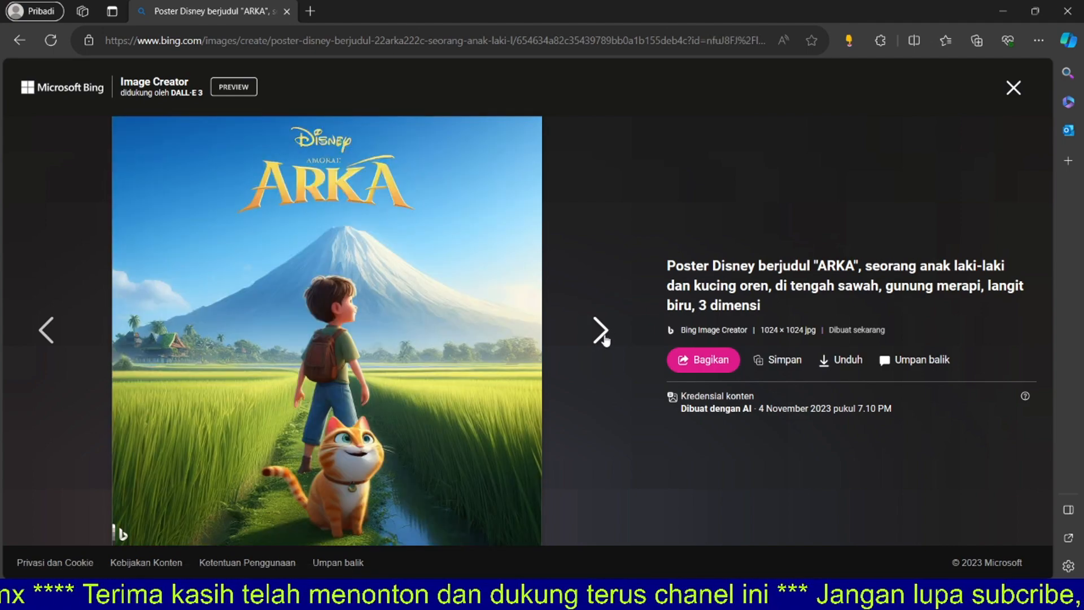
click(601, 332)
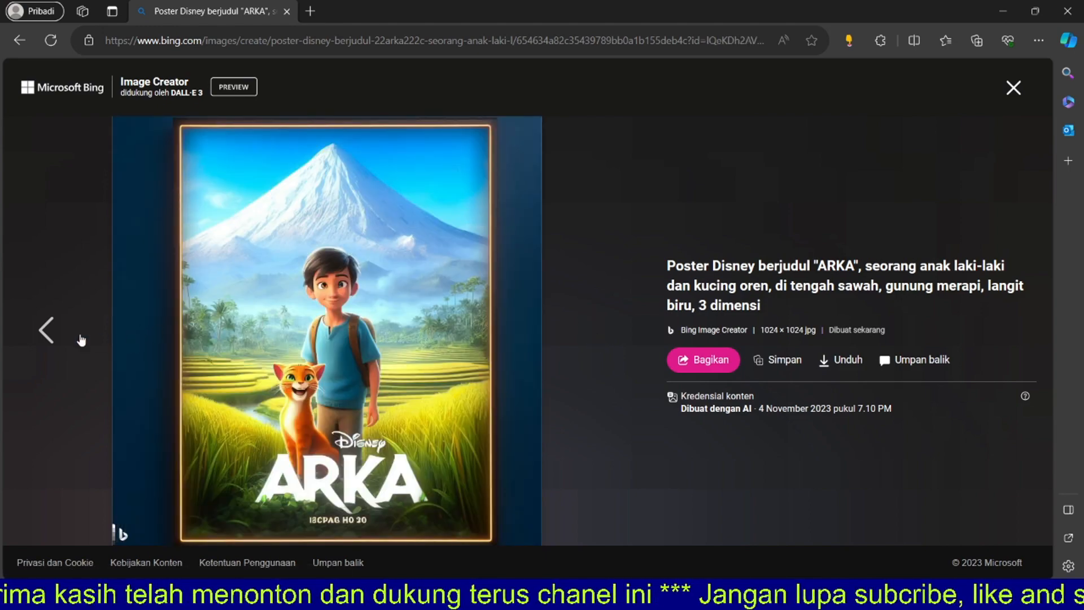
click(55, 336)
click(55, 339)
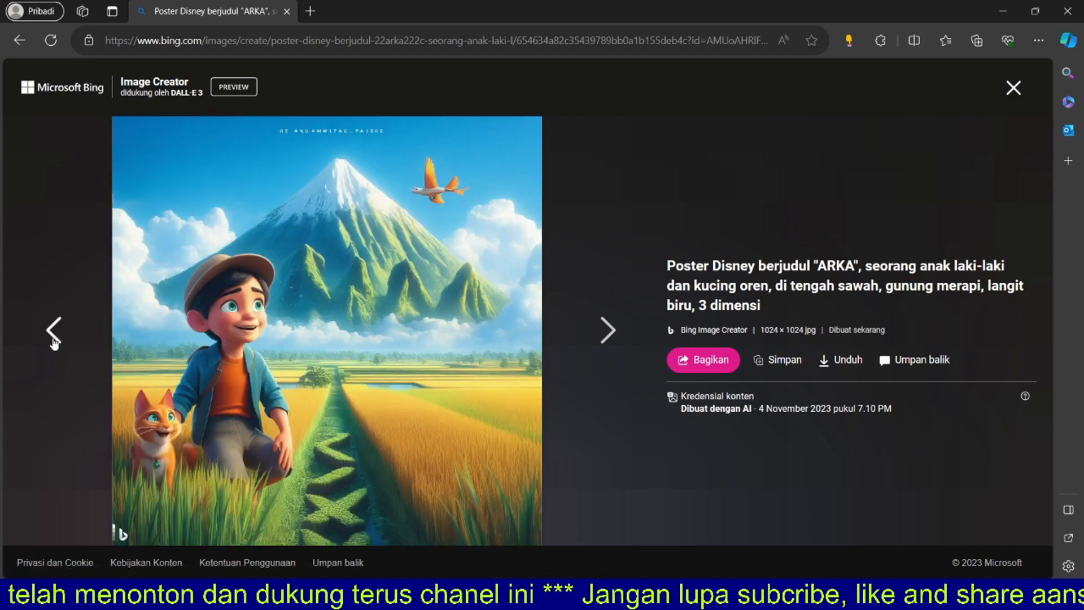
click(54, 337)
Step: Download the poster with the golden ARKA title and the boy looking toward the volcano, and open the downloaded image file
click(602, 332)
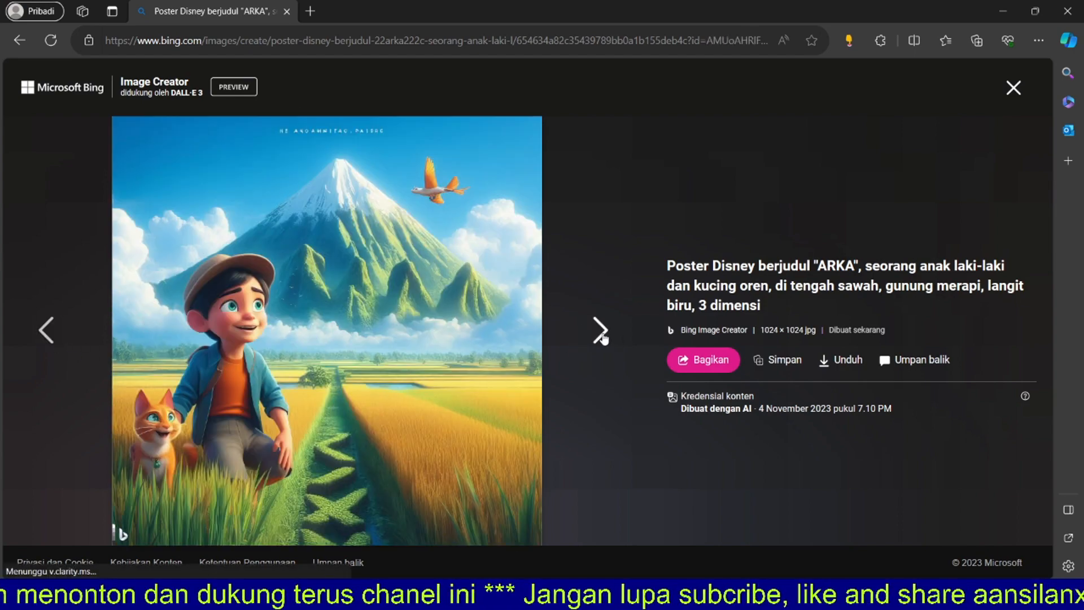
click(603, 337)
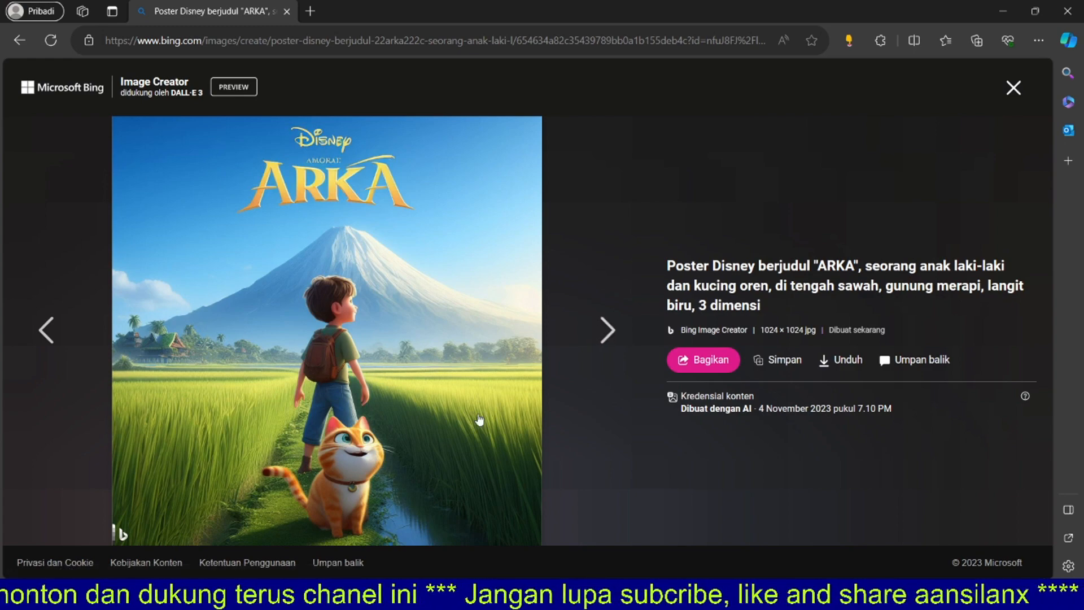
click(842, 365)
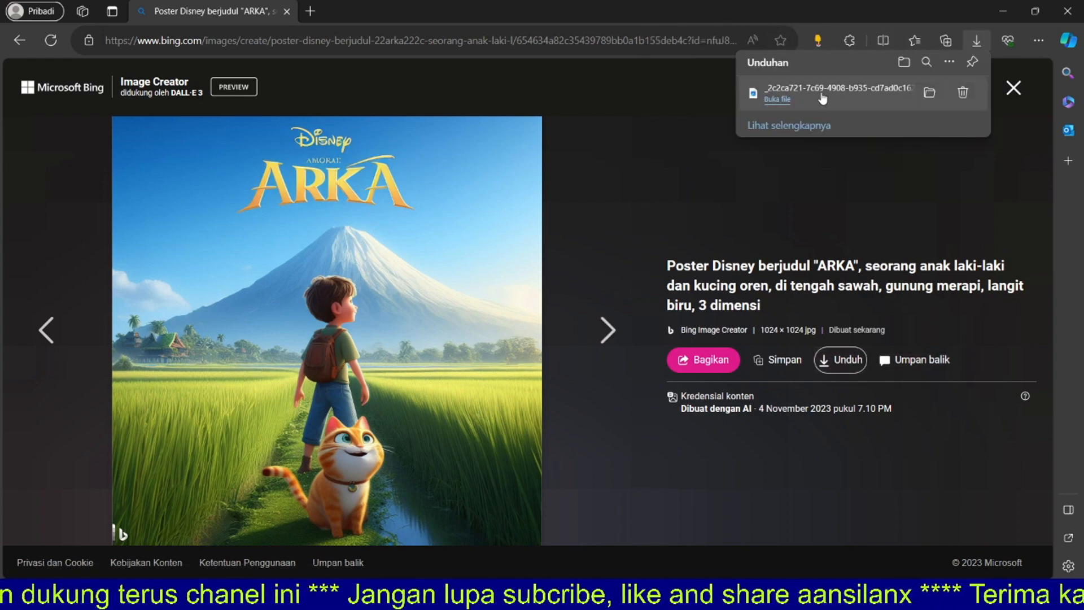
click(779, 101)
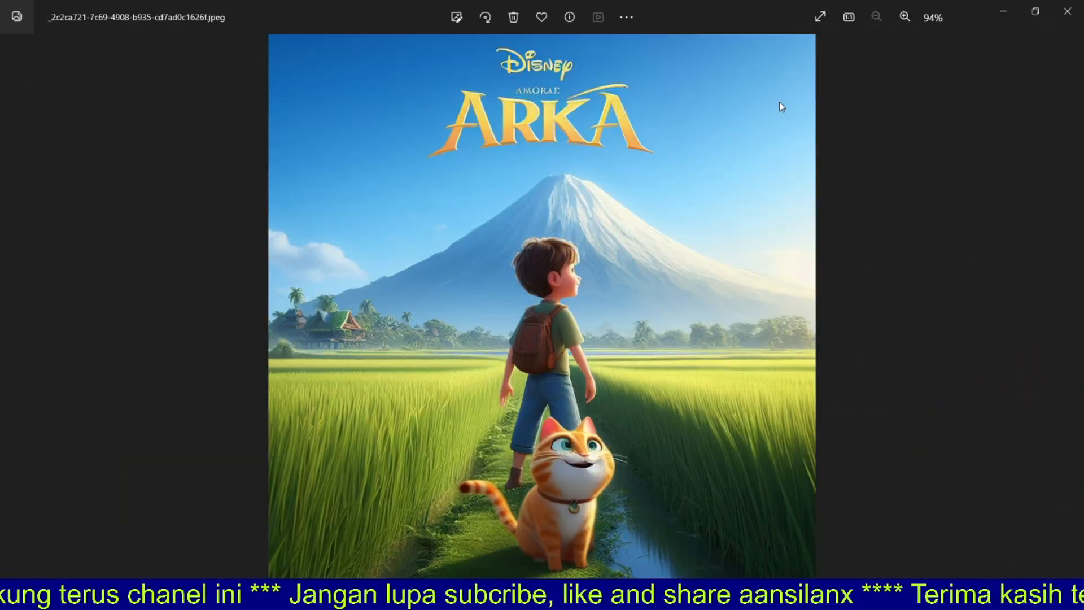